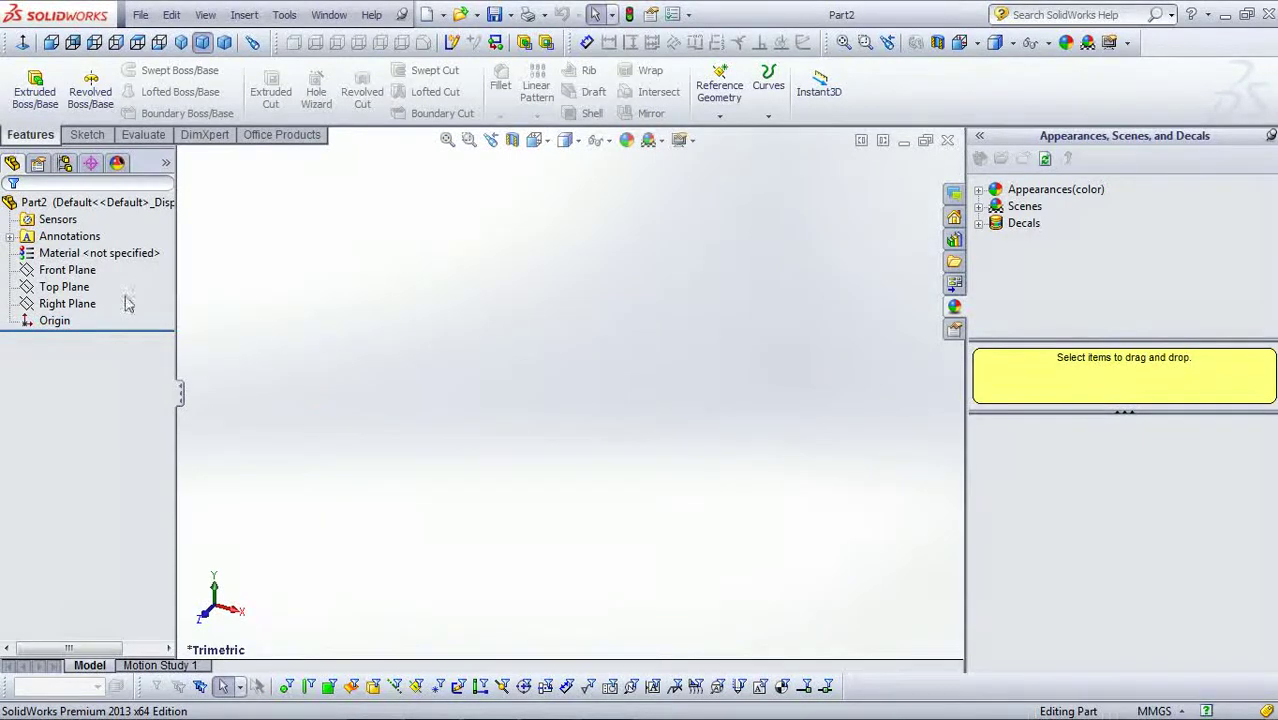
# Step: Select the Front Plane and show the empty part in isometric view
pyautogui.click(66, 272)
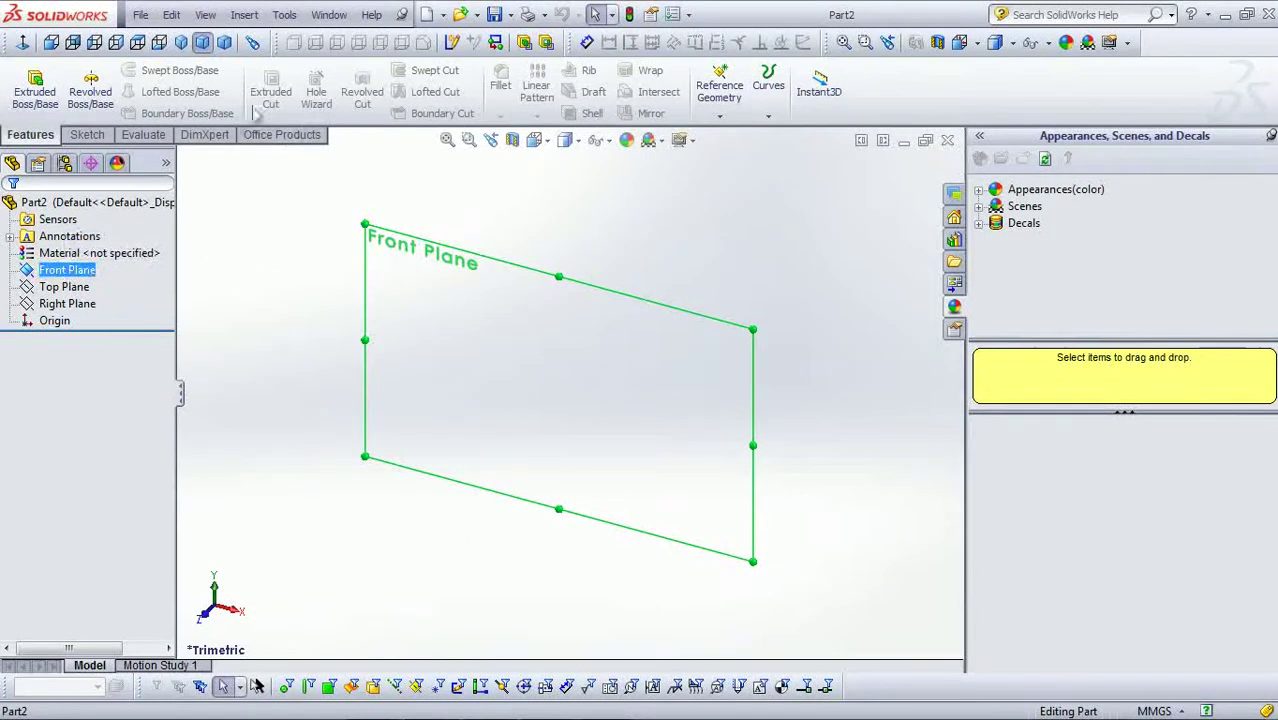
pyautogui.click(181, 43)
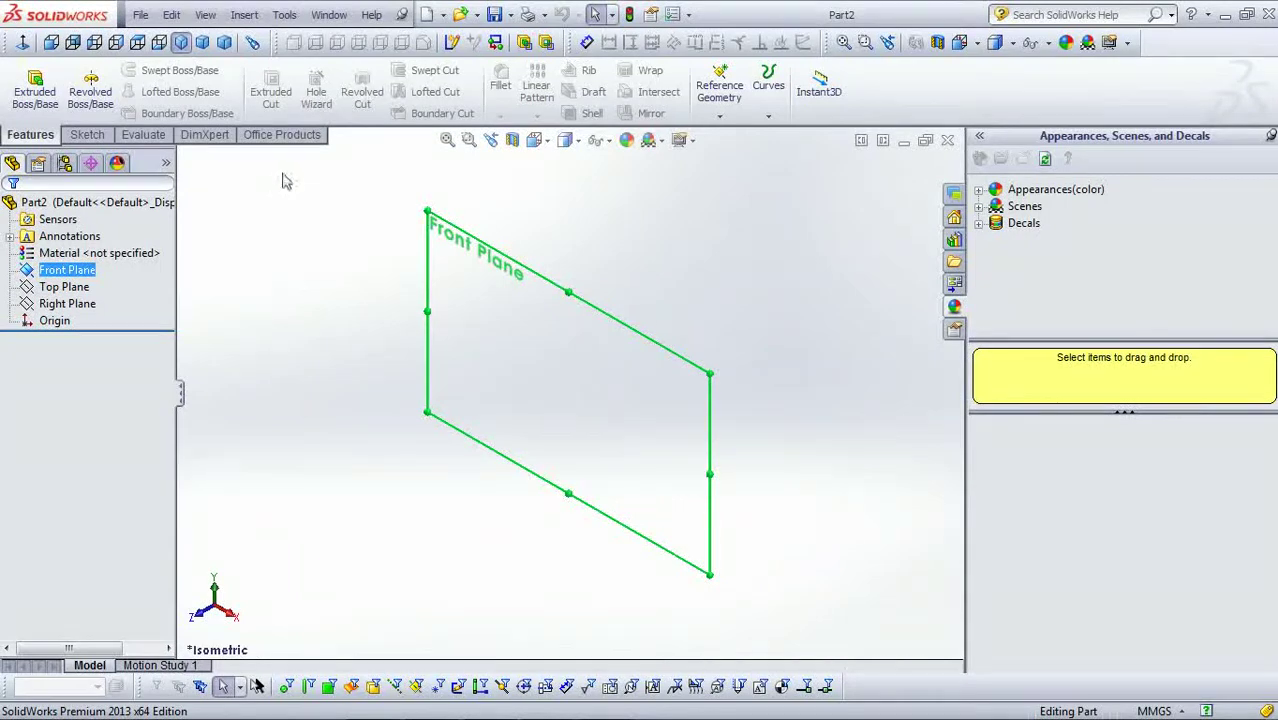
# Step: Start a 3D sketch and draw two connected lines from the origin forming a bent path
pyautogui.click(246, 15)
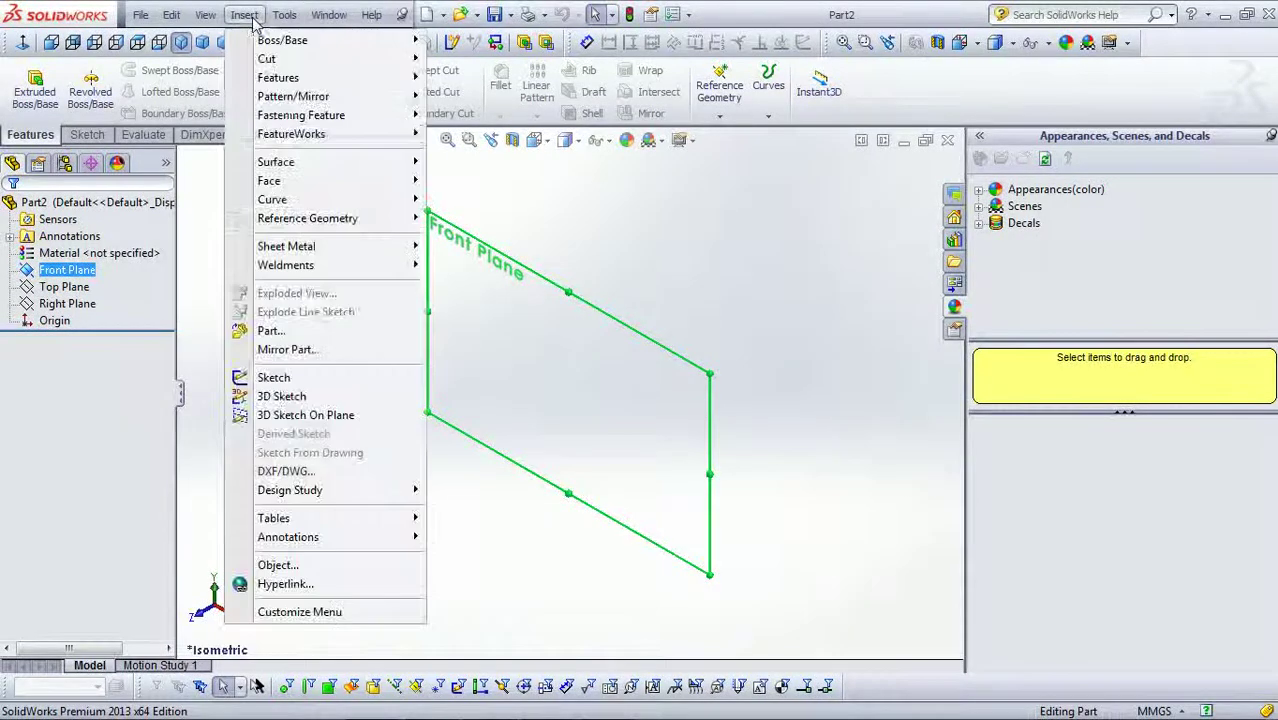
pyautogui.click(284, 397)
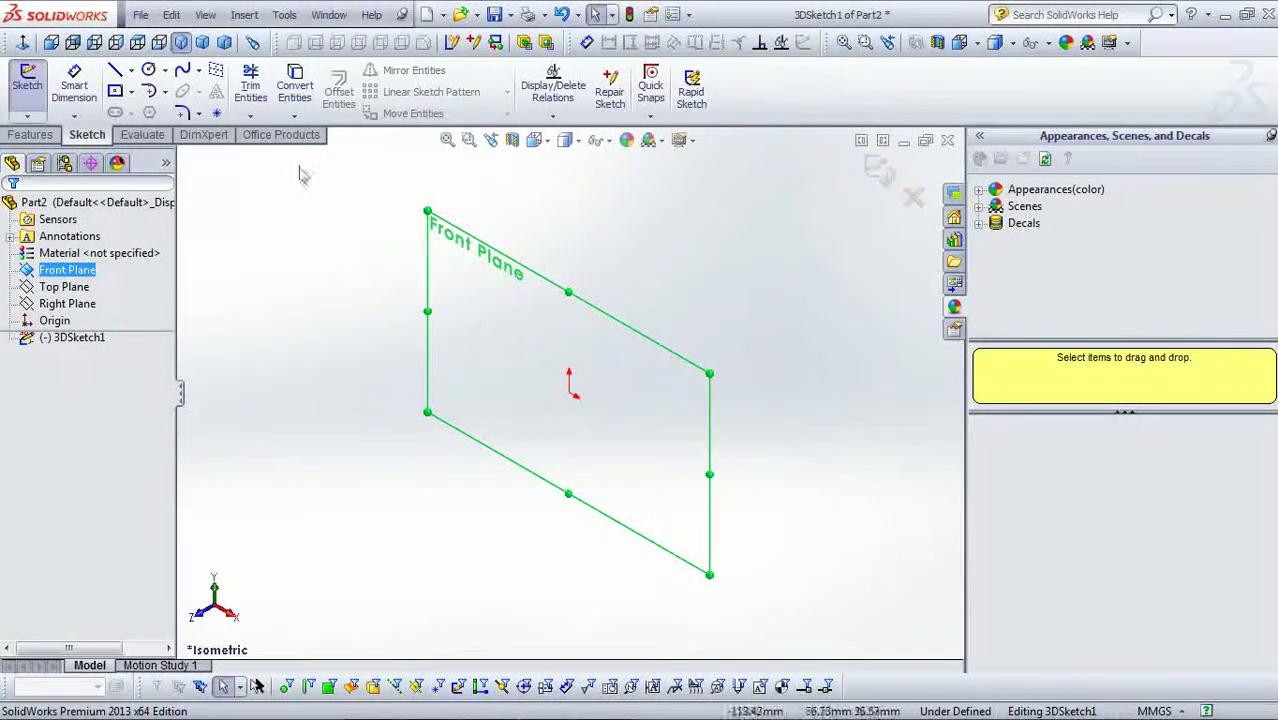
pyautogui.click(115, 71)
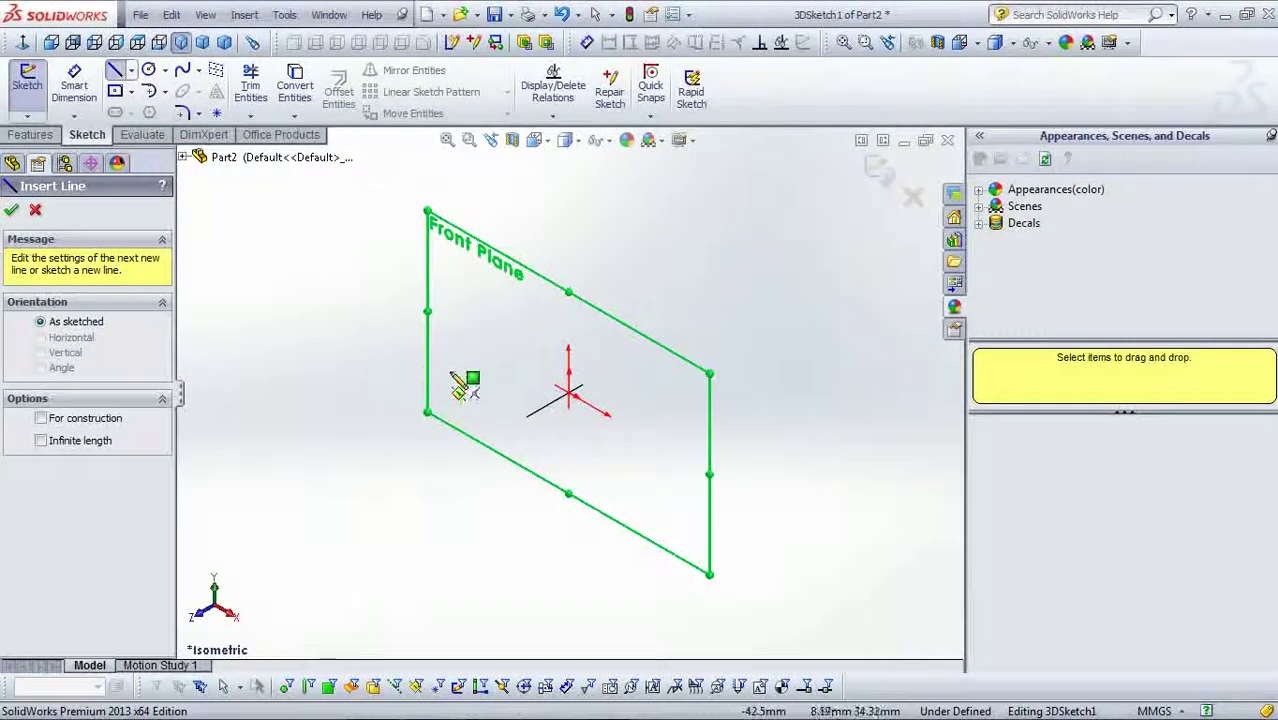
pyautogui.click(568, 400)
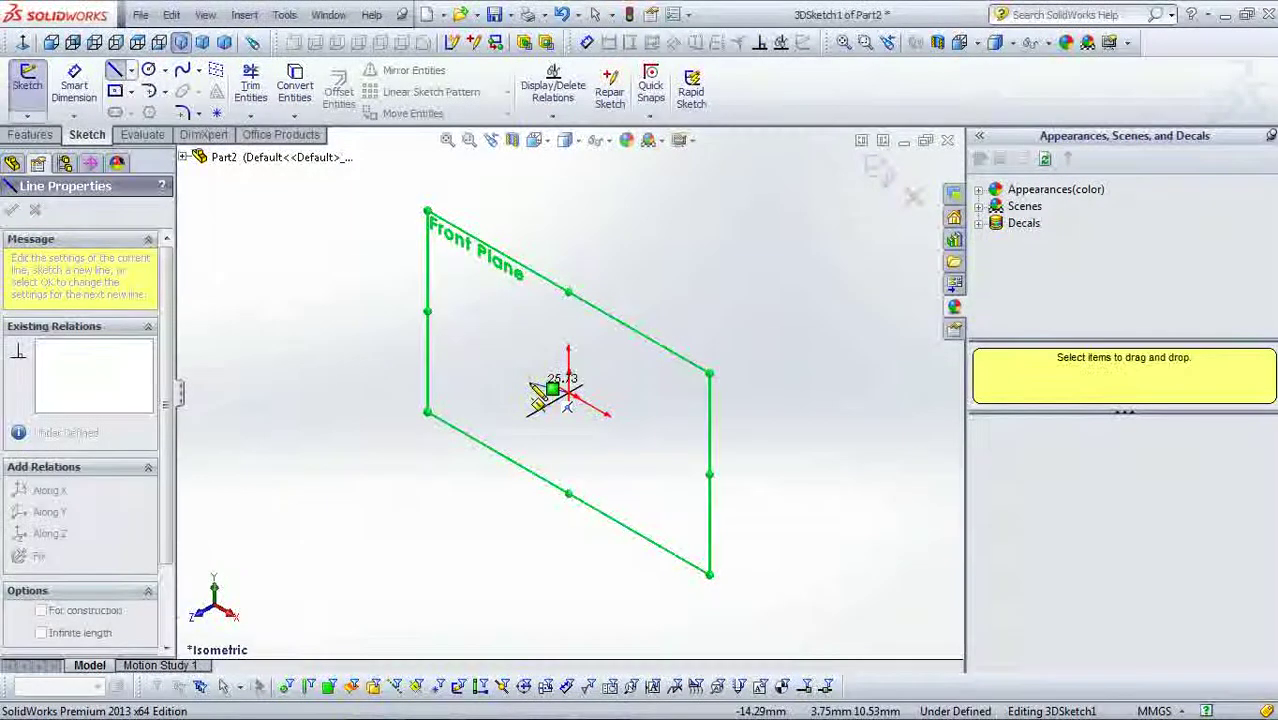
pyautogui.press('Escape')
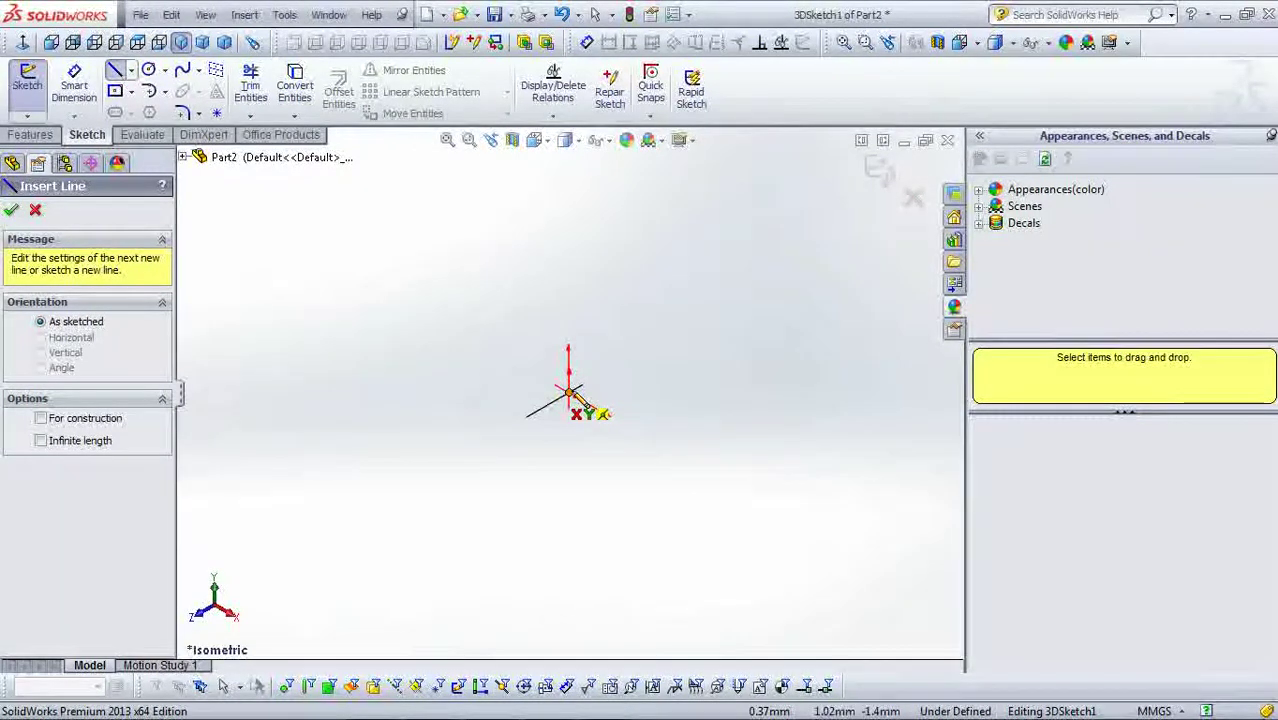
pyautogui.click(568, 392)
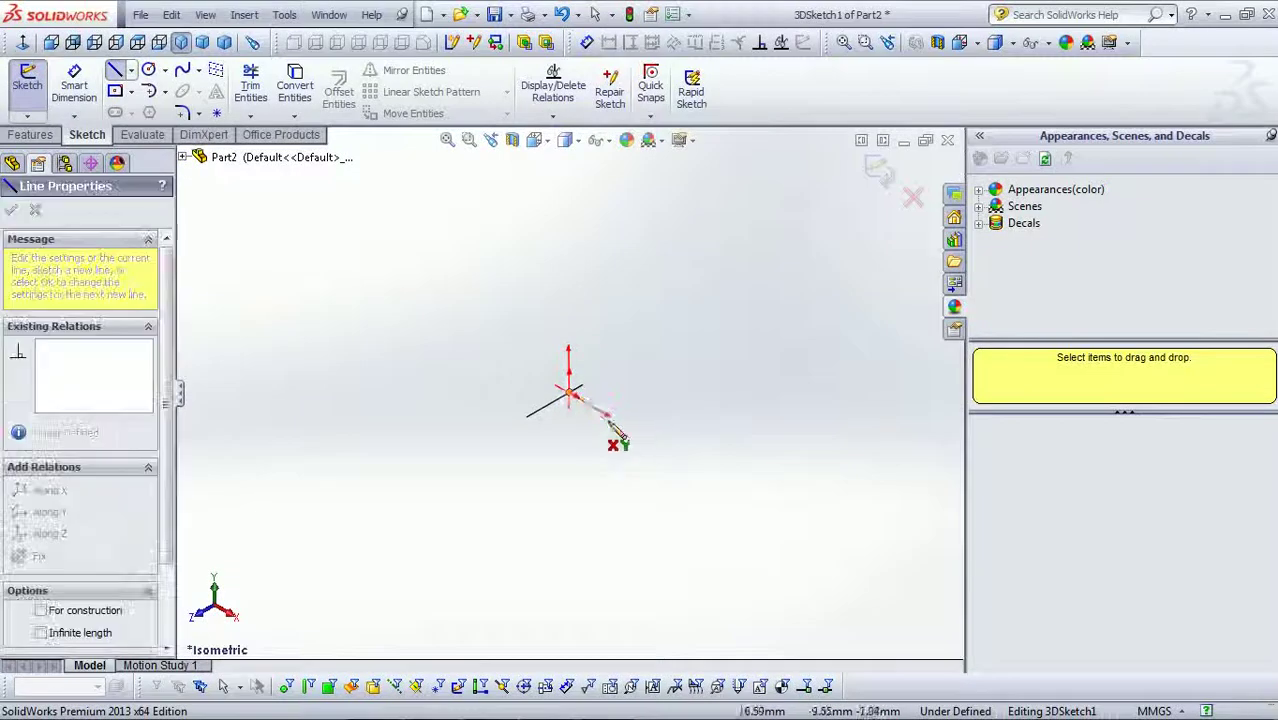
pyautogui.click(731, 488)
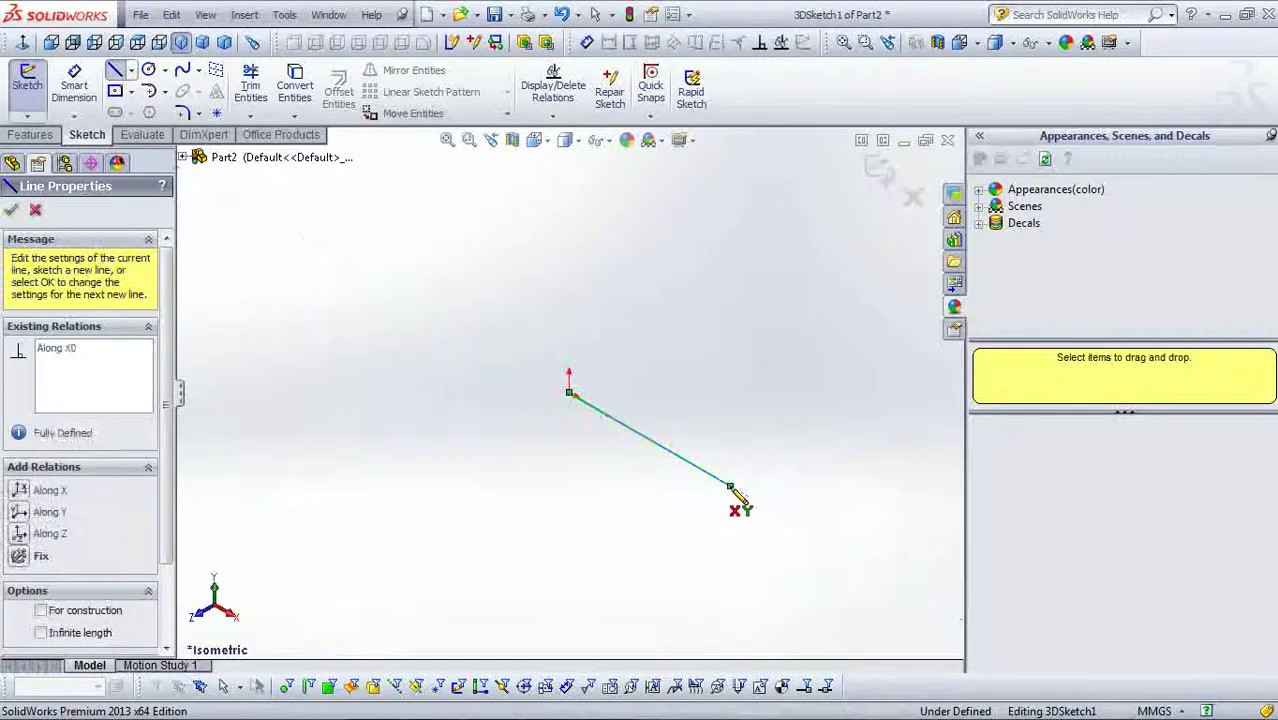
pyautogui.doubleClick(908, 451)
pyautogui.press('Escape')
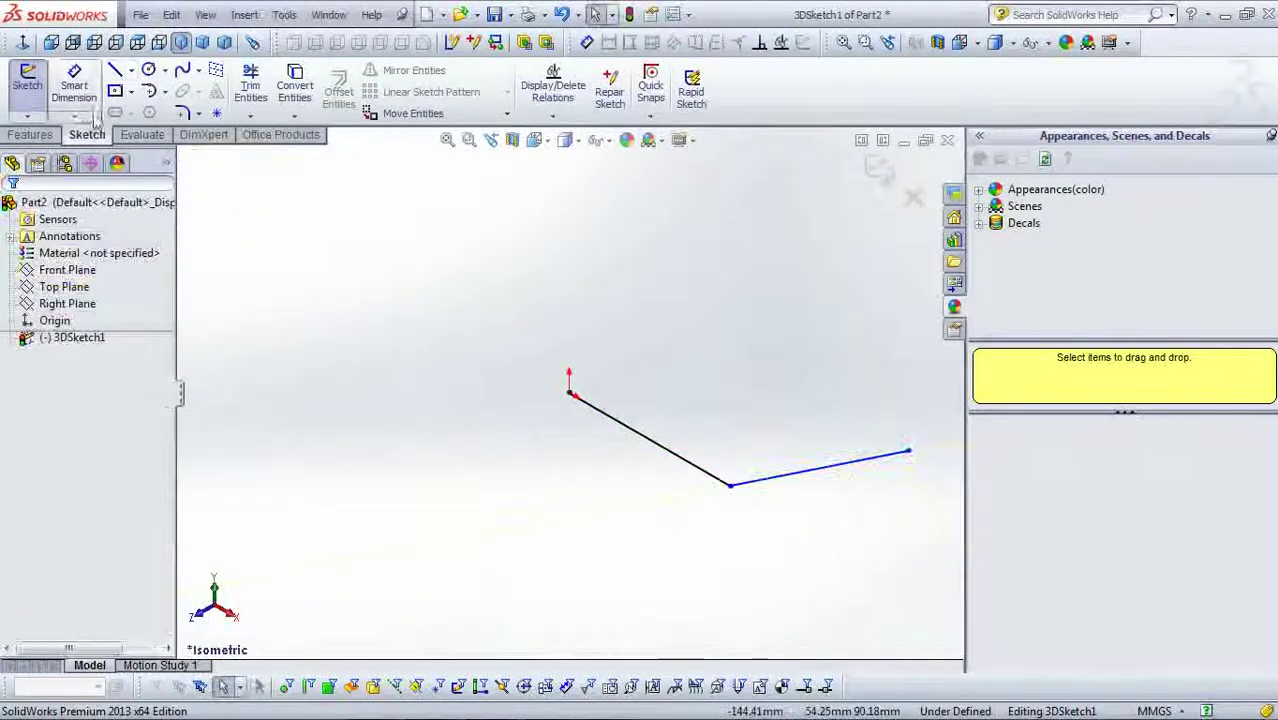
pyautogui.click(74, 85)
# Step: Dimension the first path line to 75 and the second to 100
pyautogui.click(650, 452)
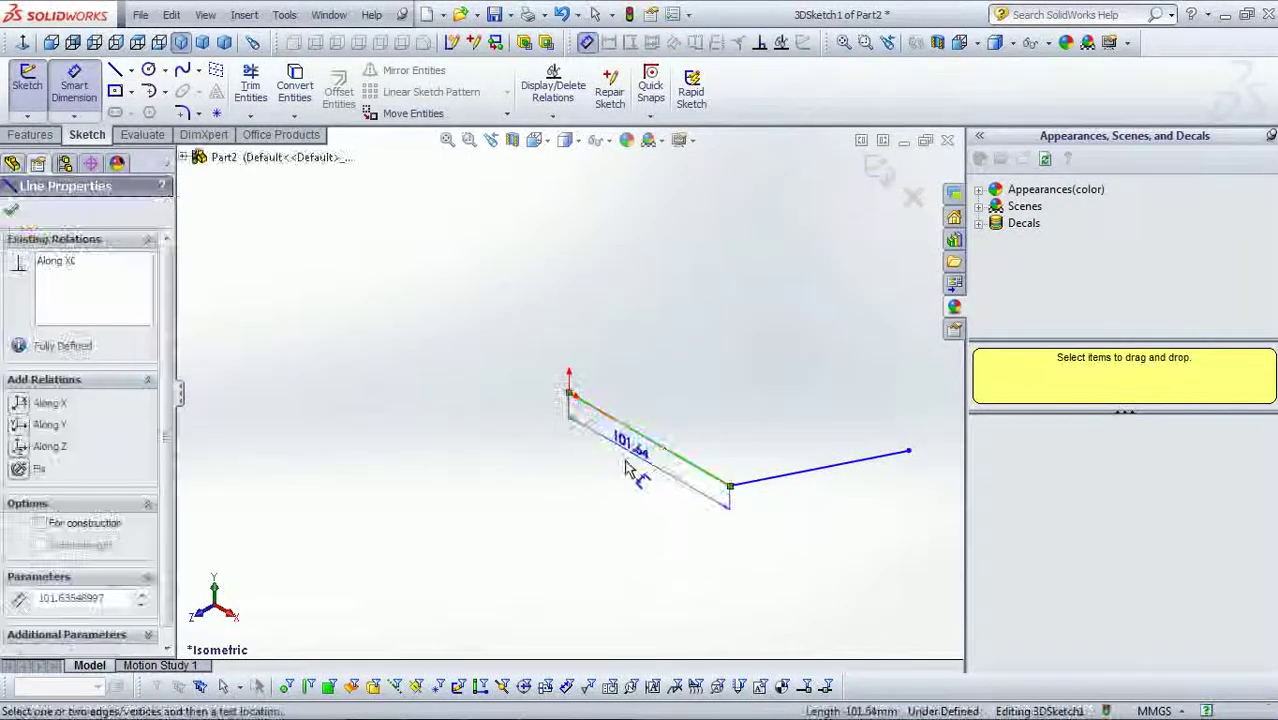
pyautogui.click(645, 497)
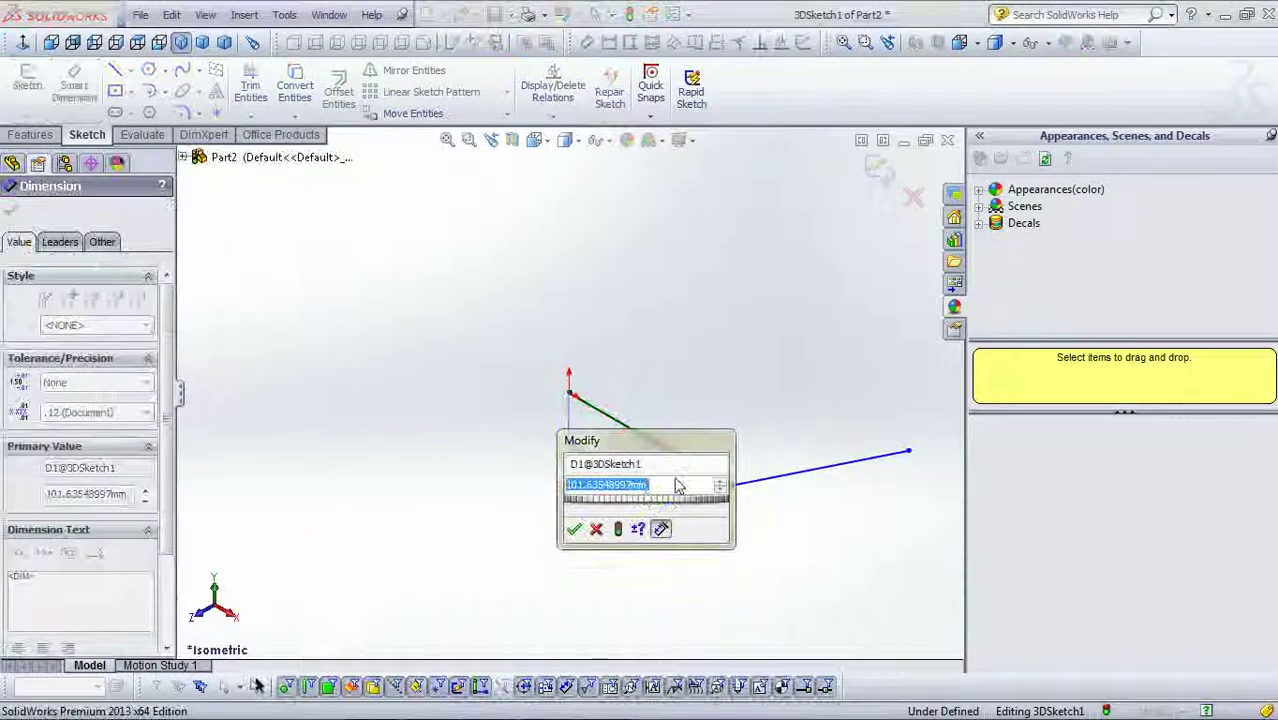
pyautogui.write('75')
pyautogui.press('Return')
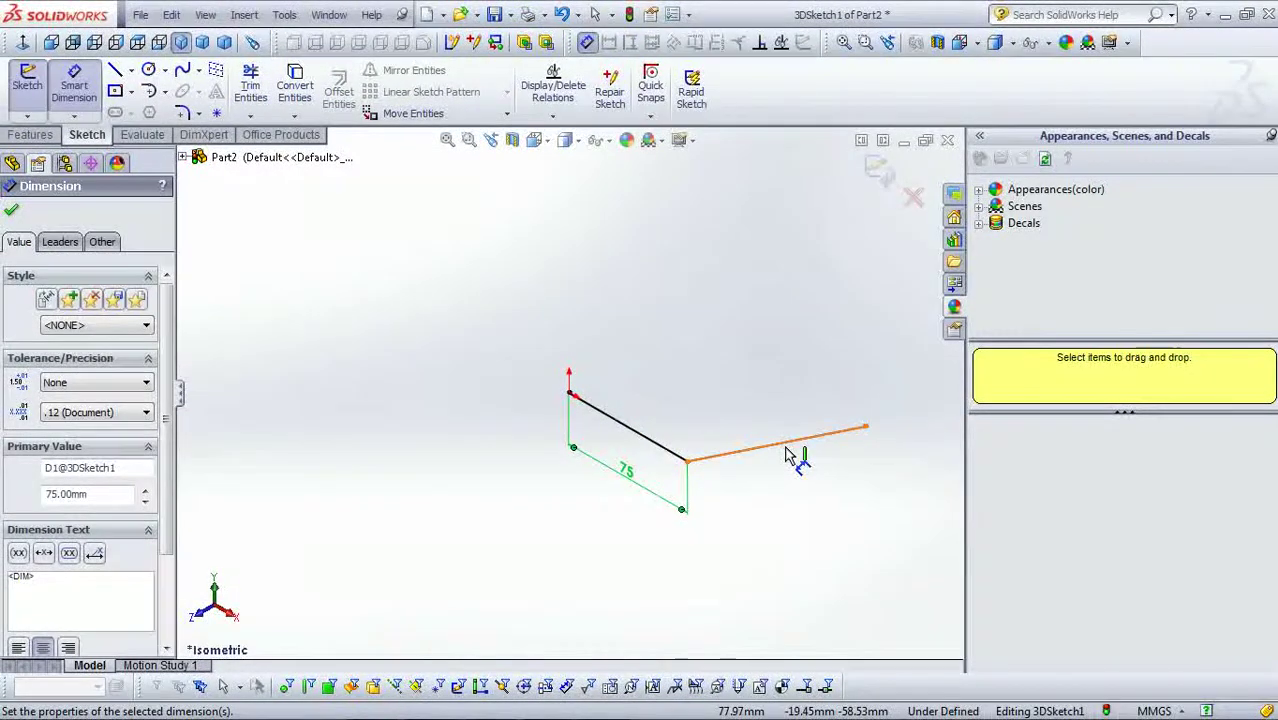
pyautogui.click(787, 456)
pyautogui.click(790, 512)
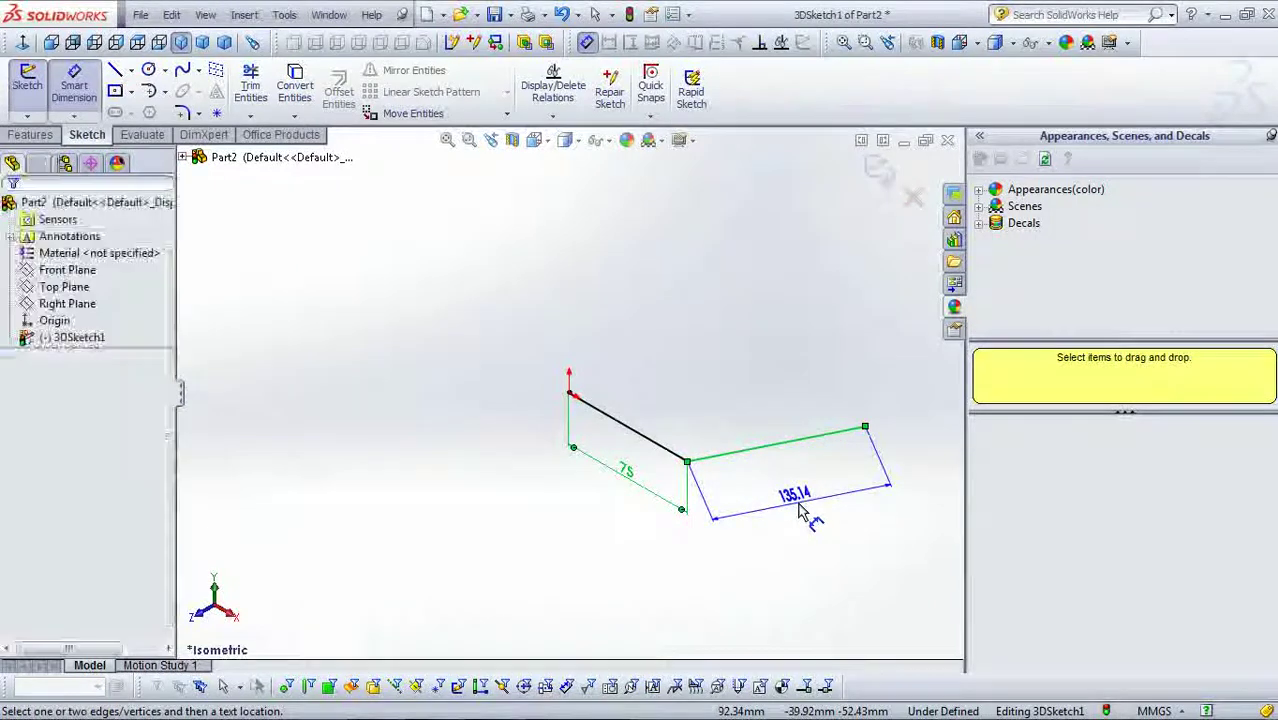
pyautogui.write('200')
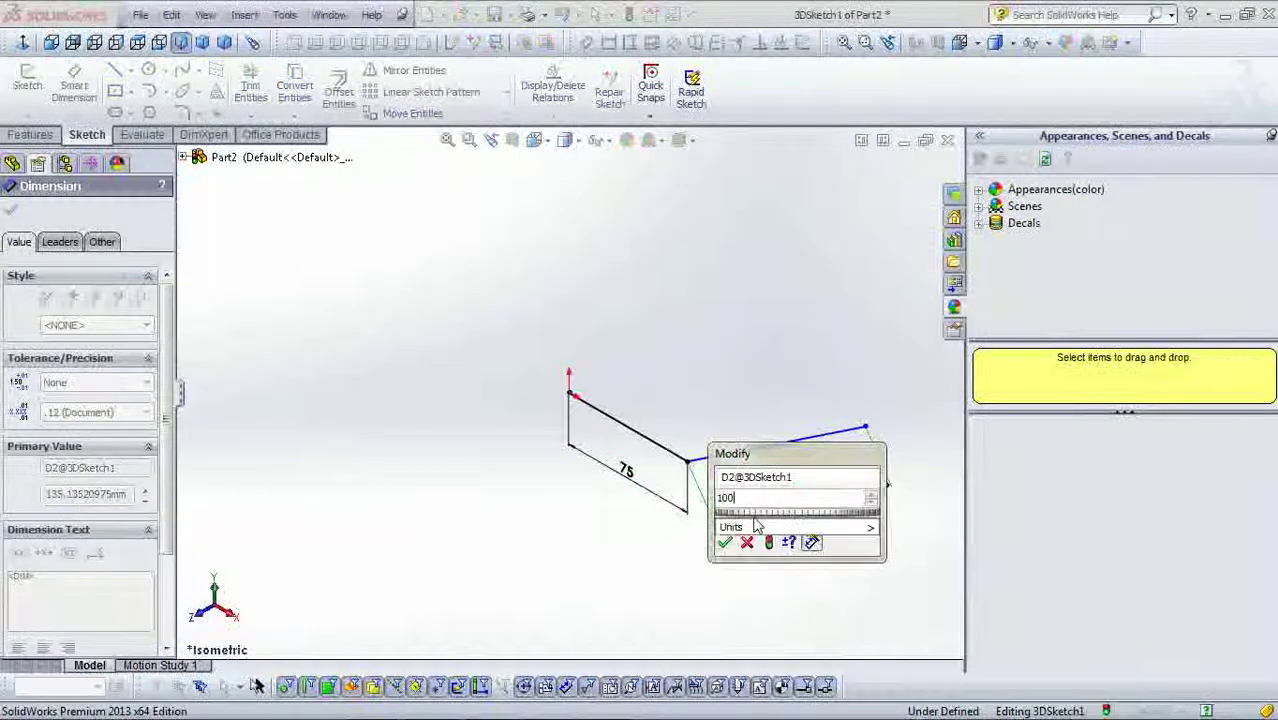
pyautogui.press('Return')
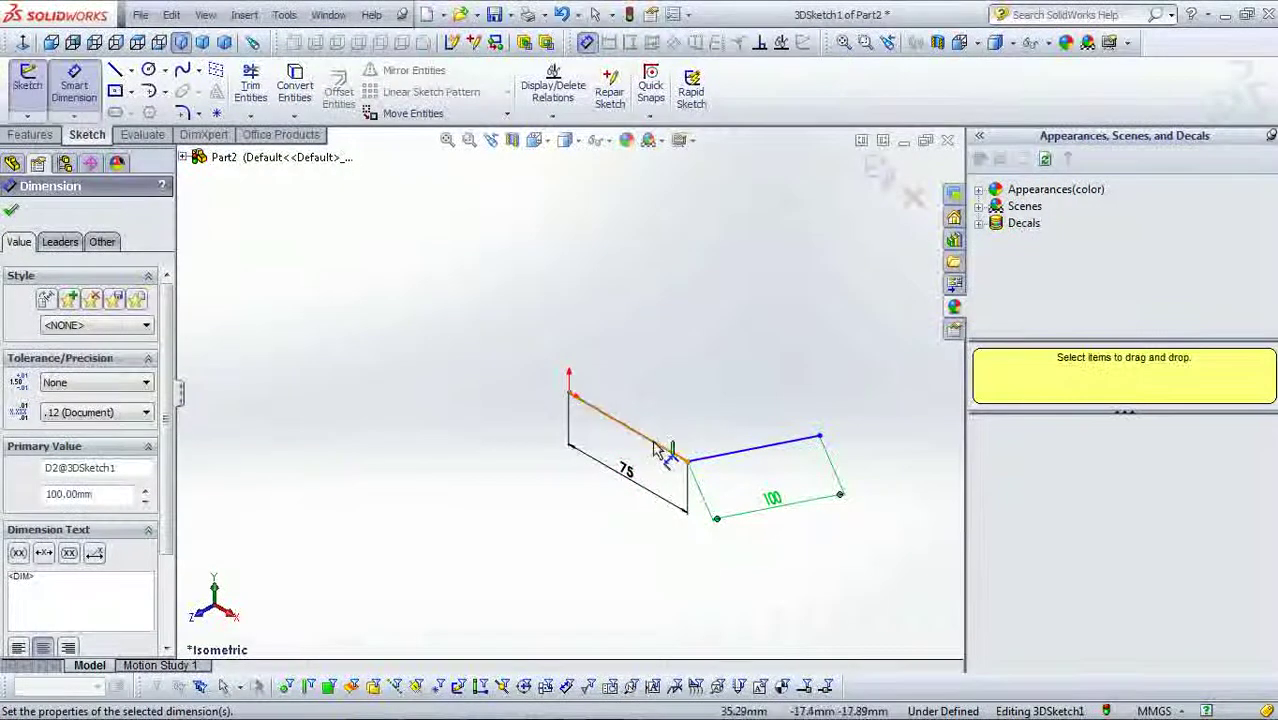
# Step: Set the angle between the two lines to 155° and finish dimensioning
pyautogui.click(672, 452)
pyautogui.click(716, 456)
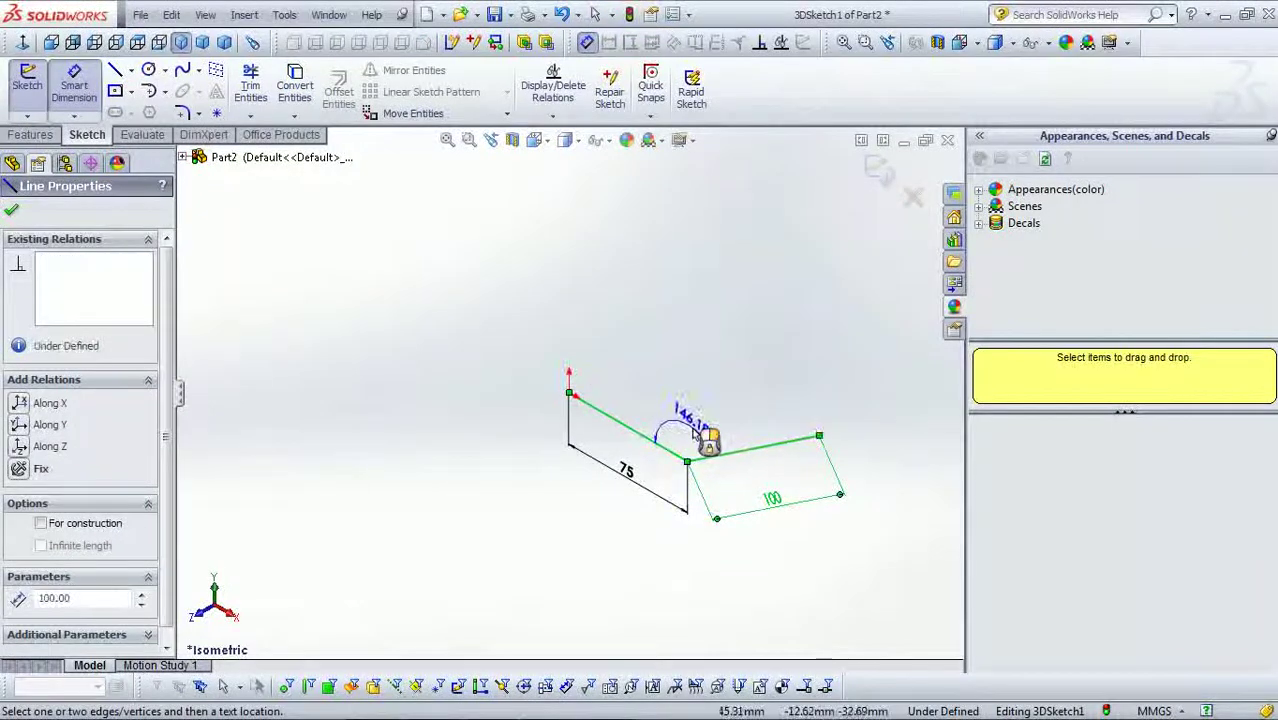
pyautogui.click(689, 424)
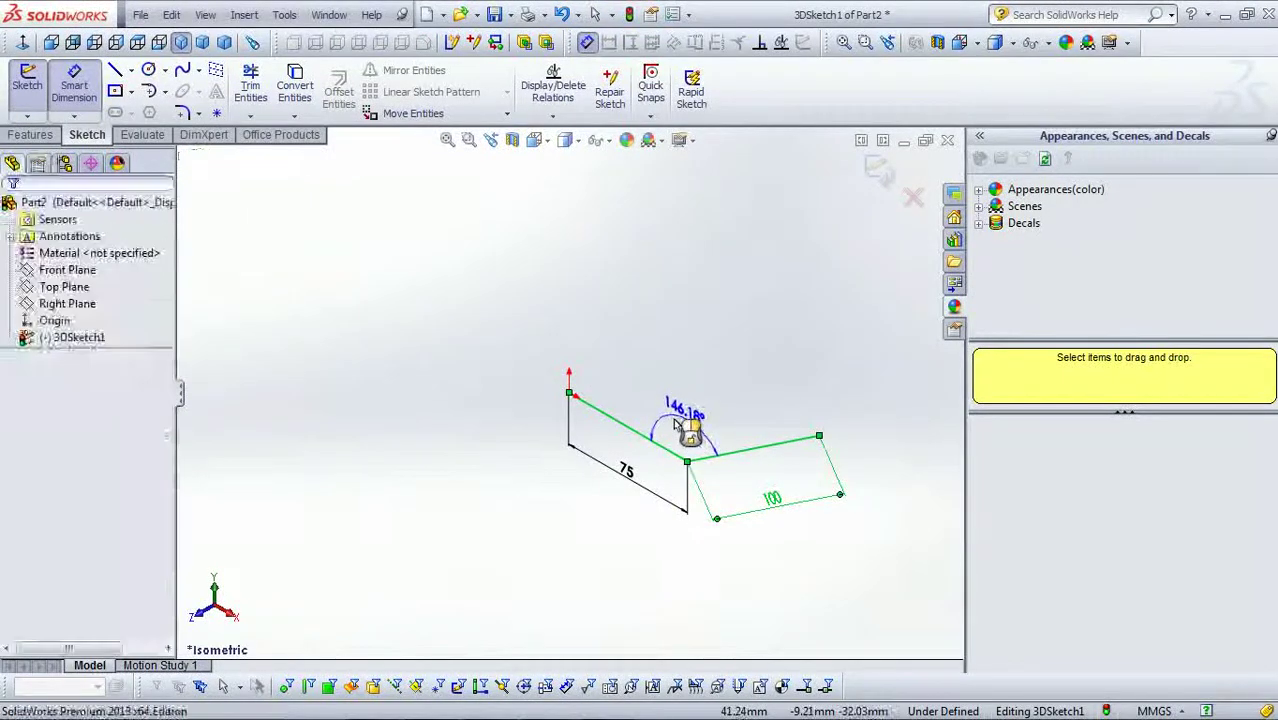
pyautogui.write('155')
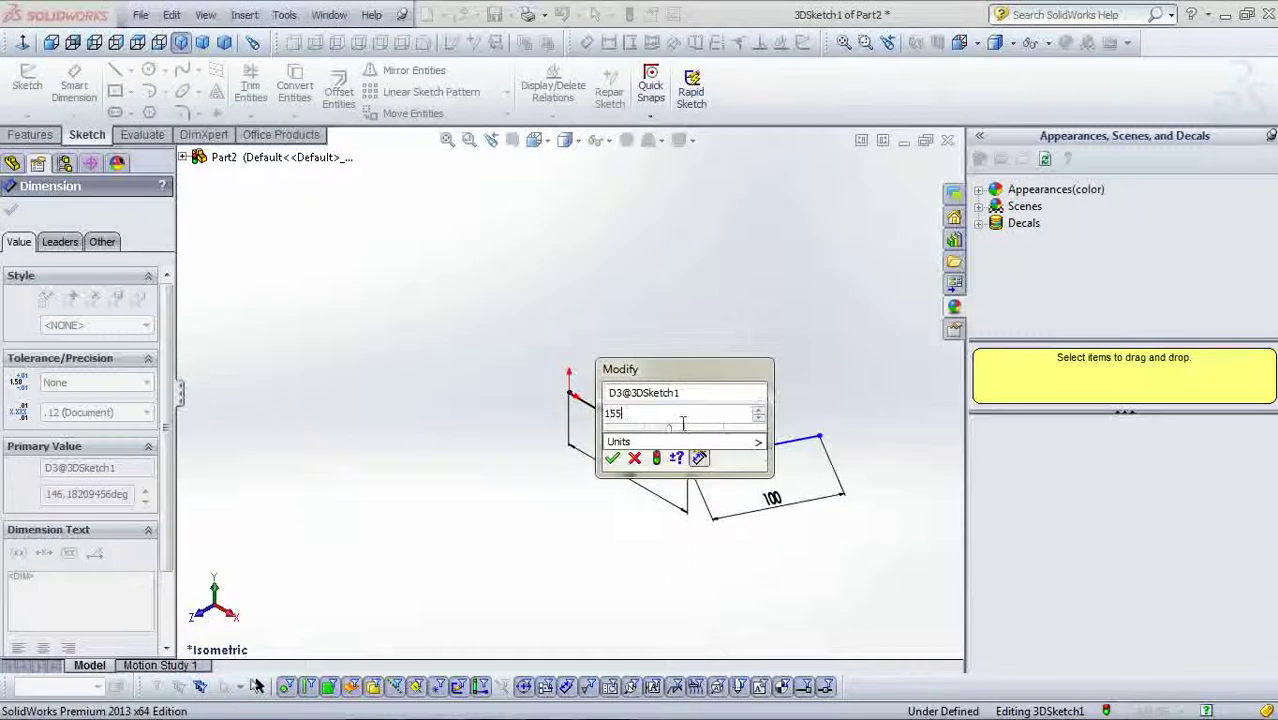
pyautogui.press('Return')
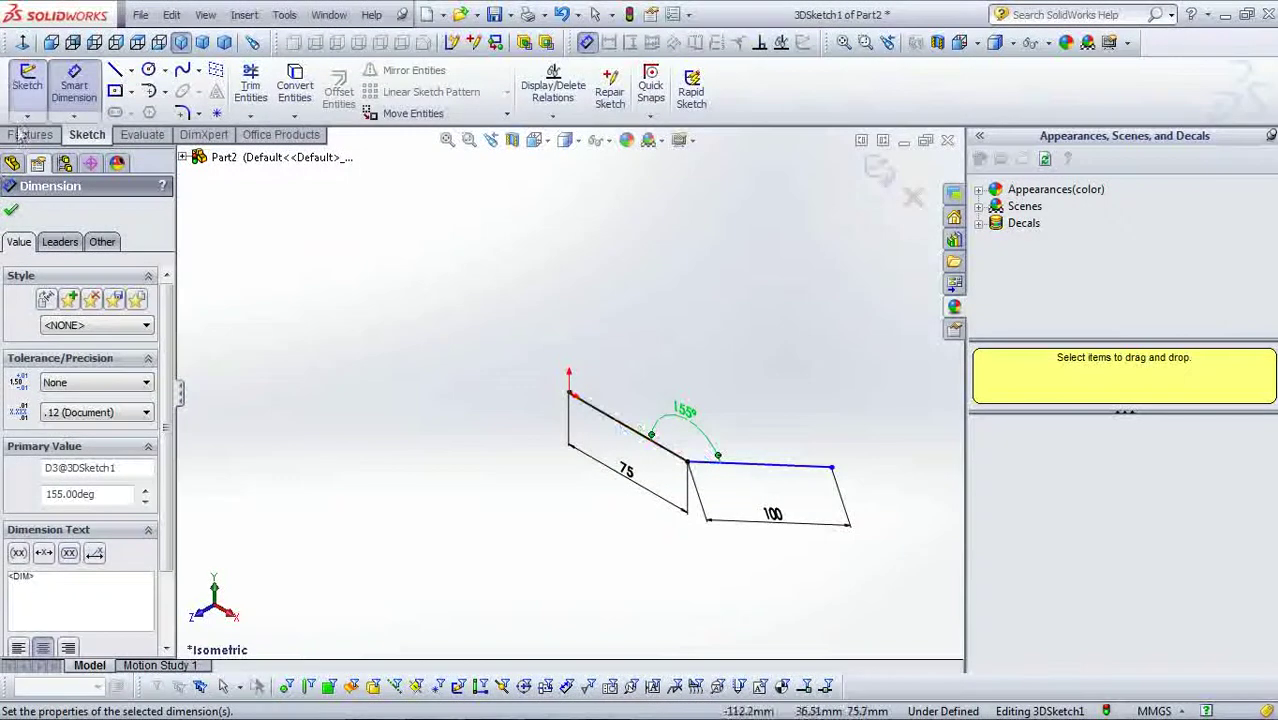
pyautogui.click(12, 208)
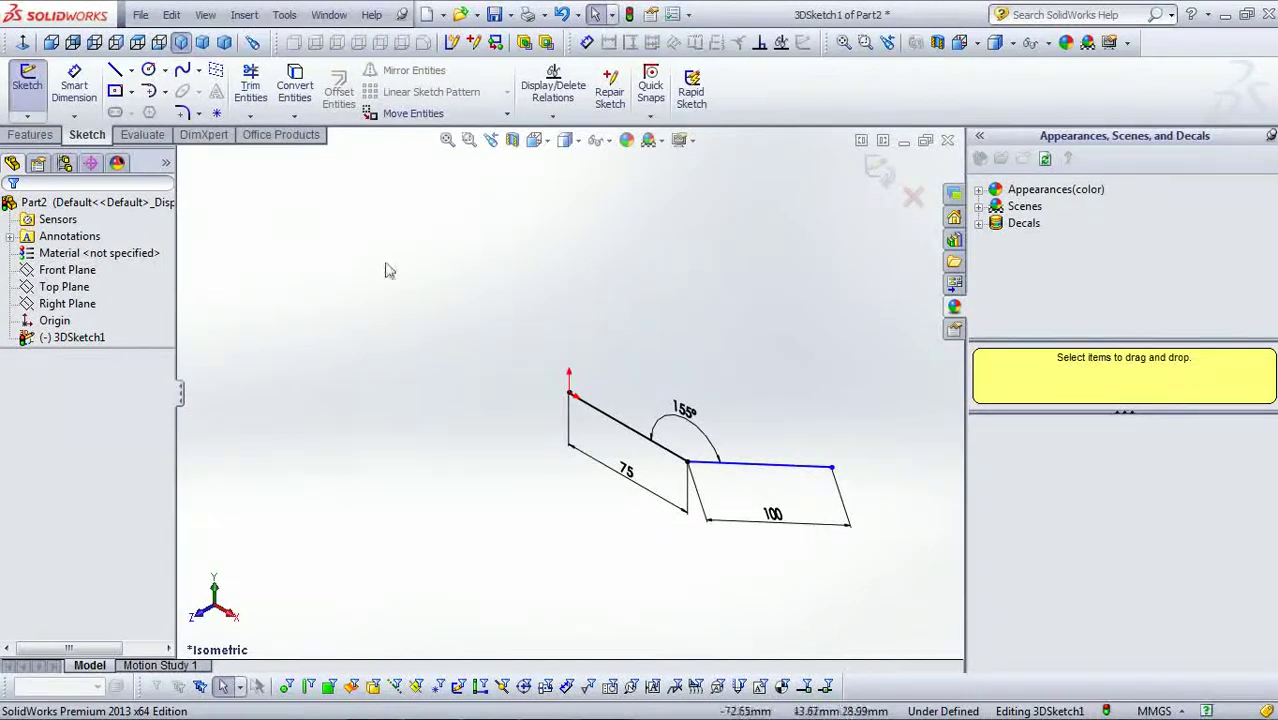
# Step: Draw a construction centerline running down and right from the far end of the 100 segment
pyautogui.click(115, 70)
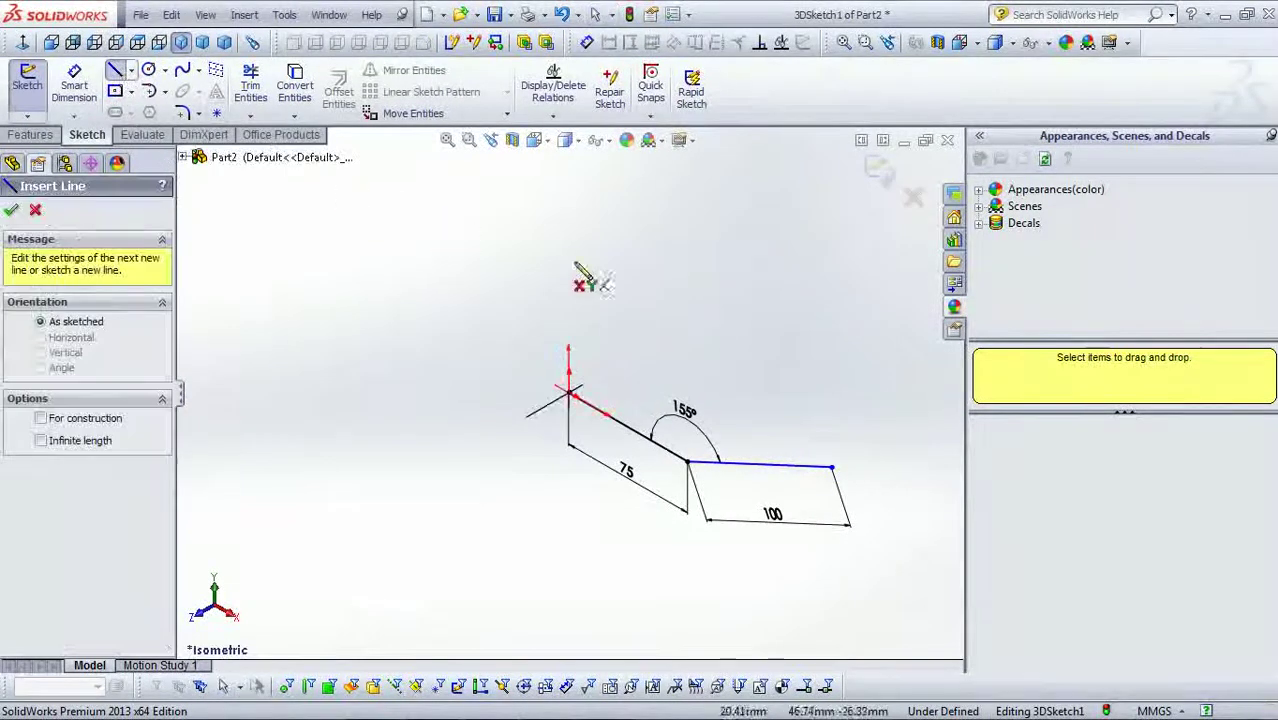
pyautogui.press('Tab')
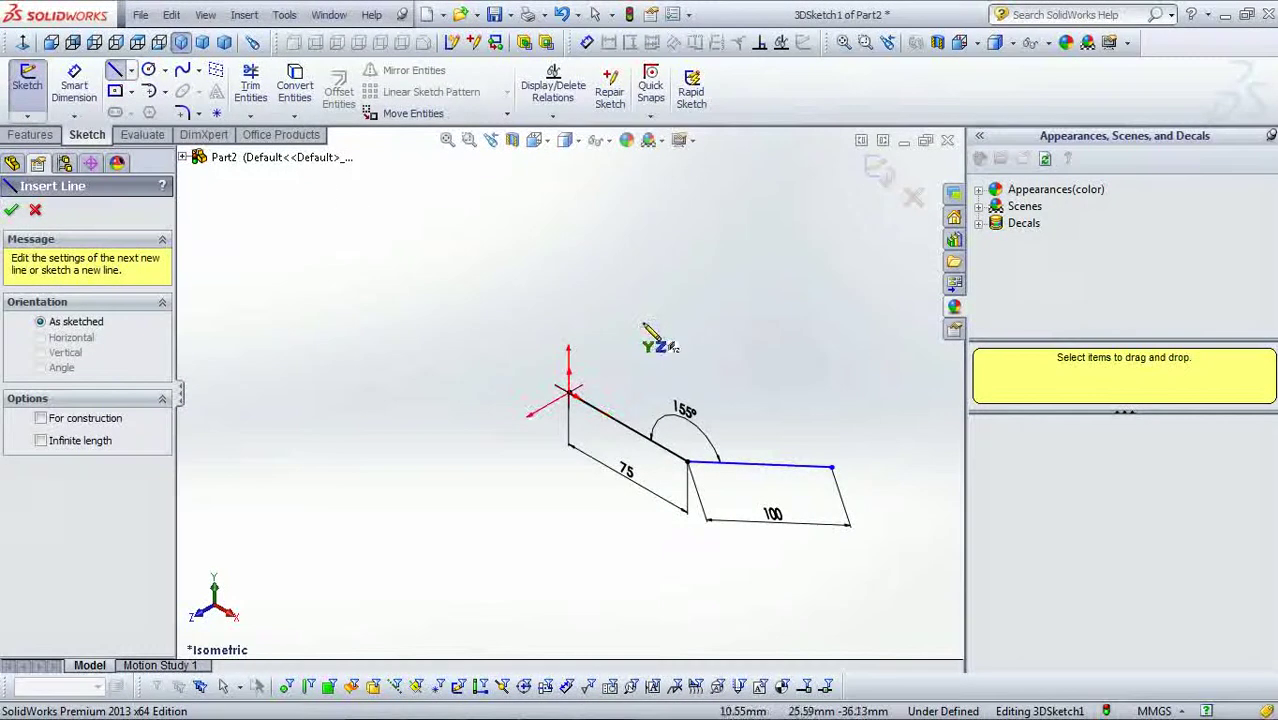
pyautogui.press('Tab')
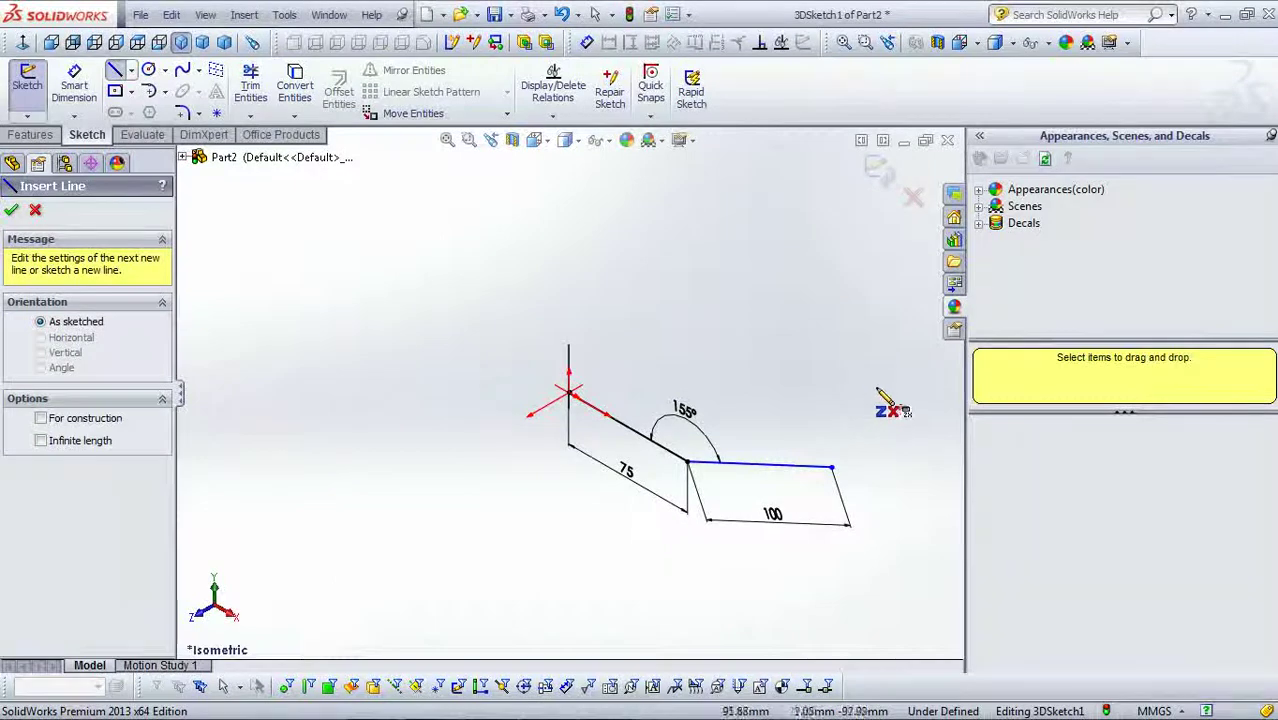
pyautogui.scroll(-3, 800, 460)
pyautogui.keyDown('ctrl'); pyautogui.moveTo(775, 450); pyautogui.dragTo(628, 370, button='middle'); pyautogui.keyUp('ctrl')
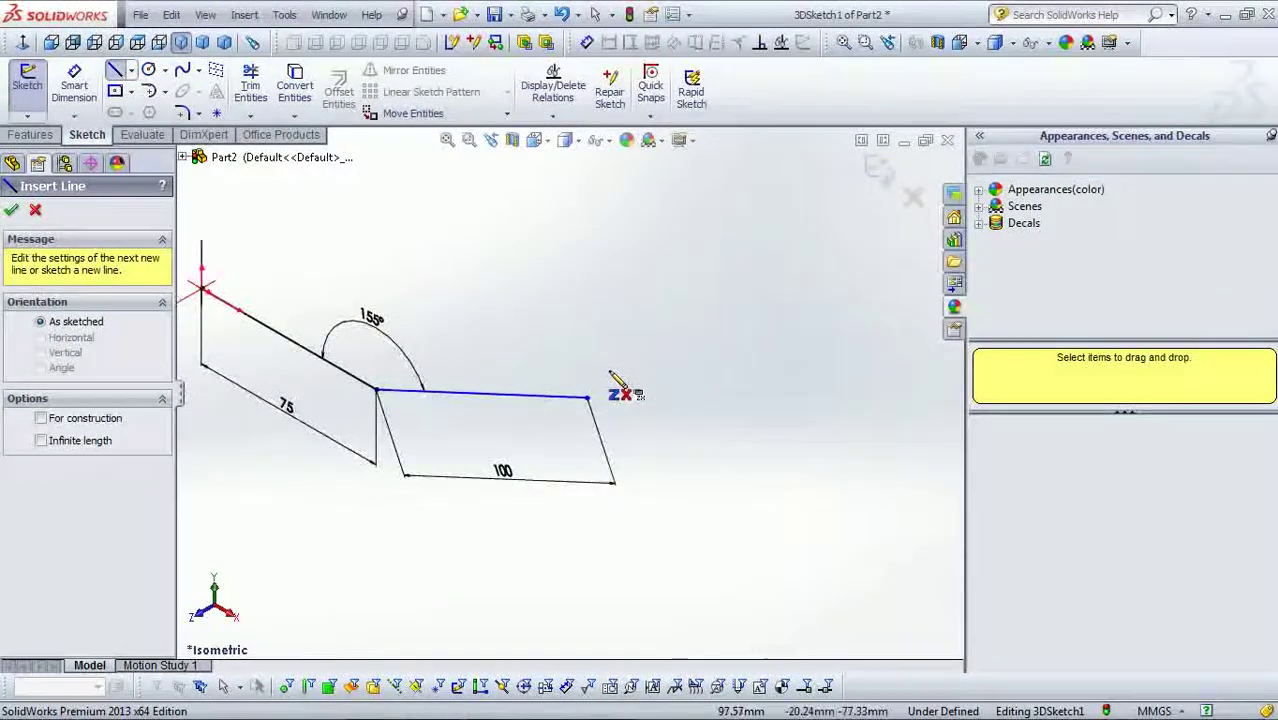
pyautogui.click(131, 72)
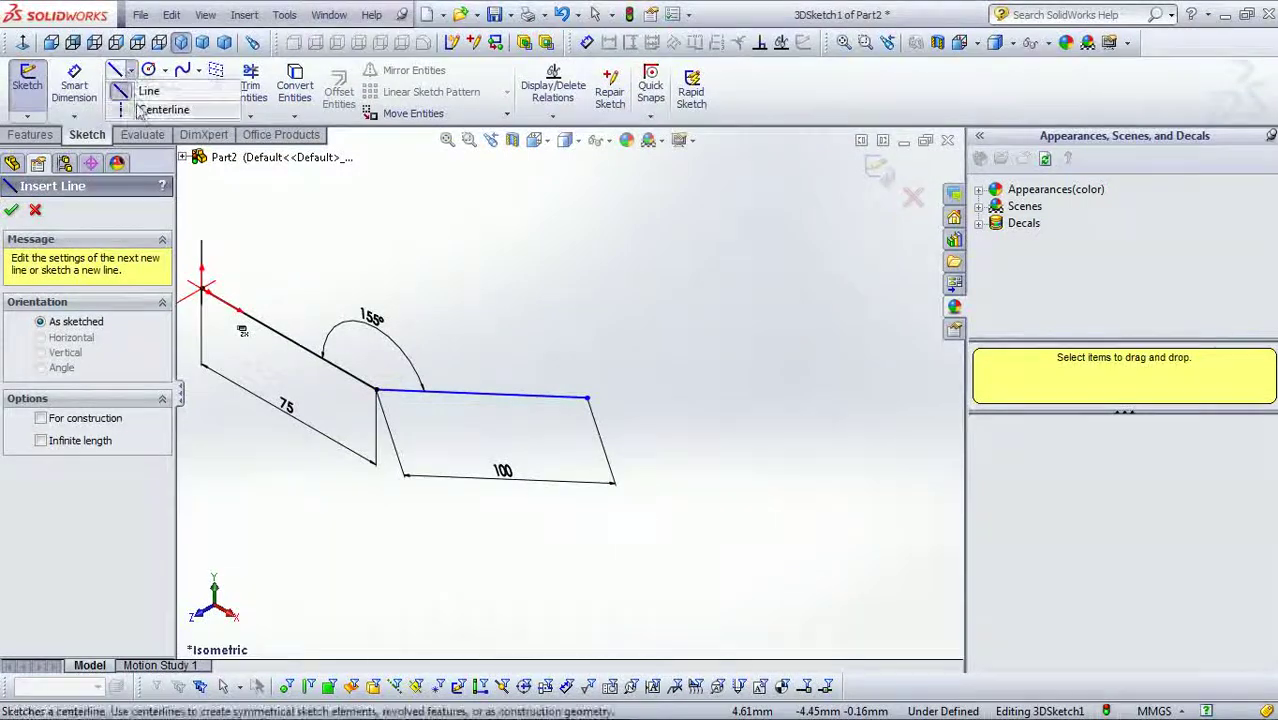
pyautogui.click(145, 110)
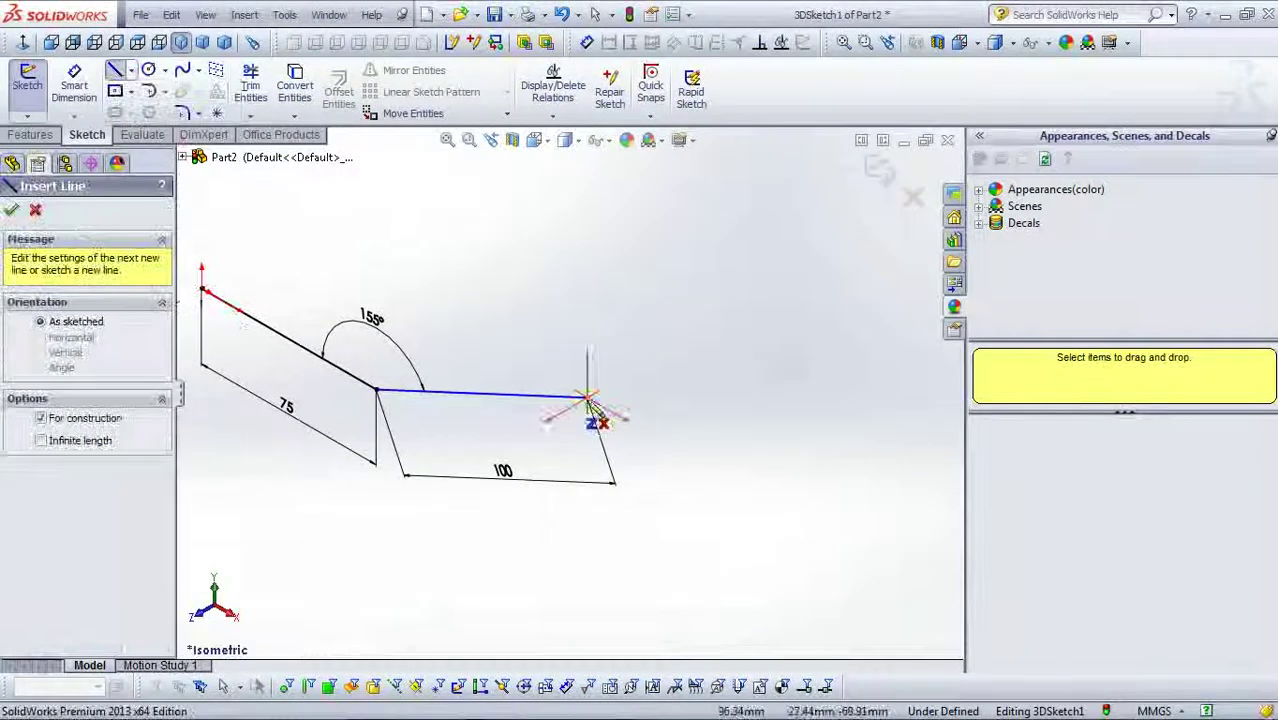
pyautogui.click(587, 397)
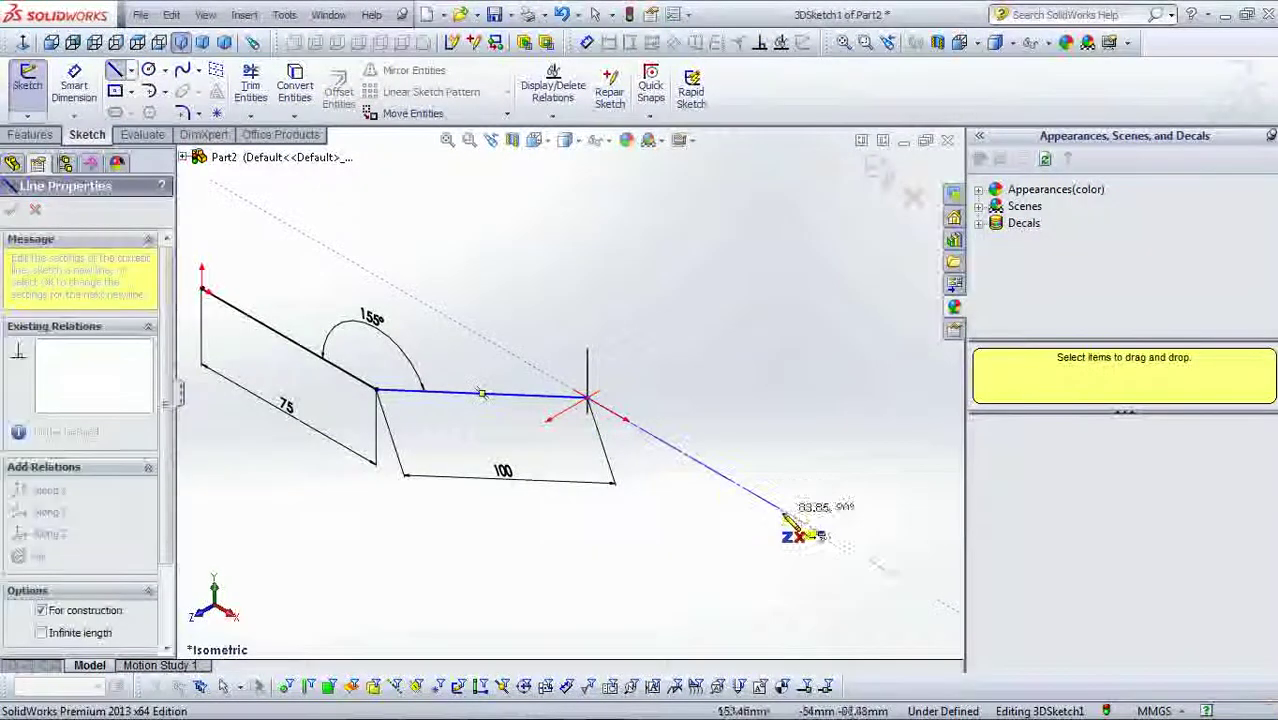
pyautogui.click(839, 545)
pyautogui.press('Escape')
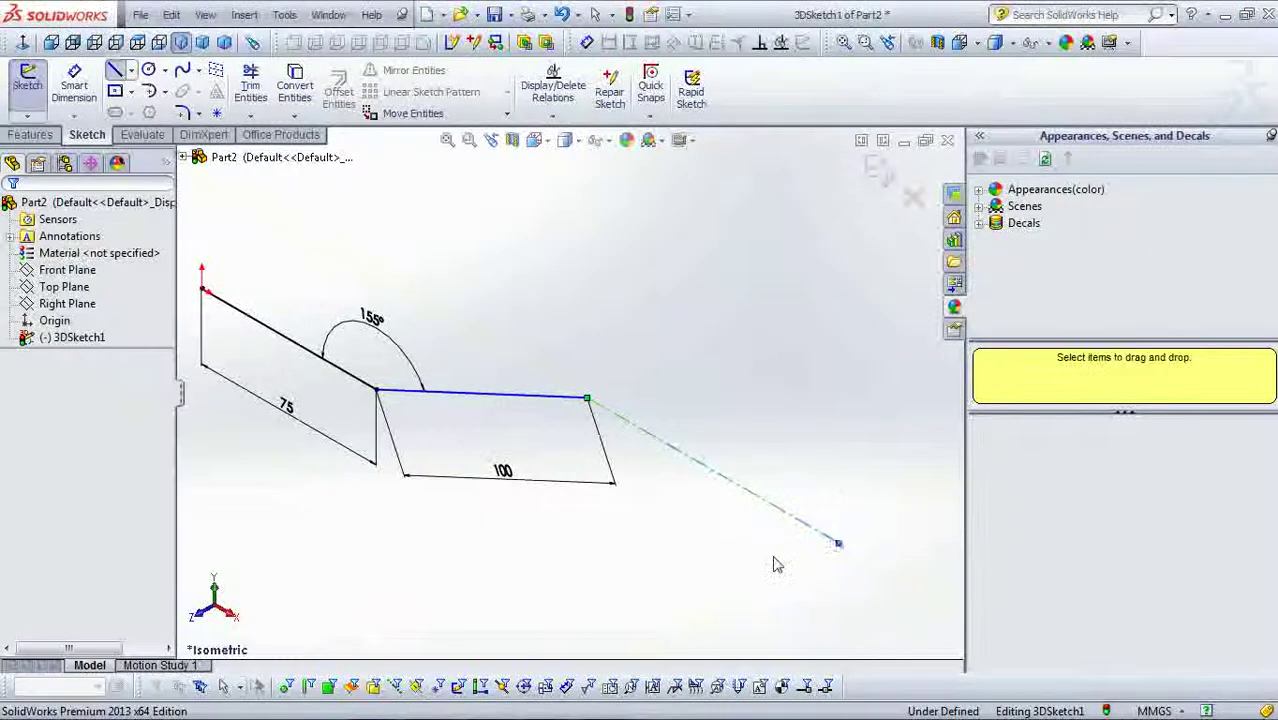
pyautogui.click(115, 69)
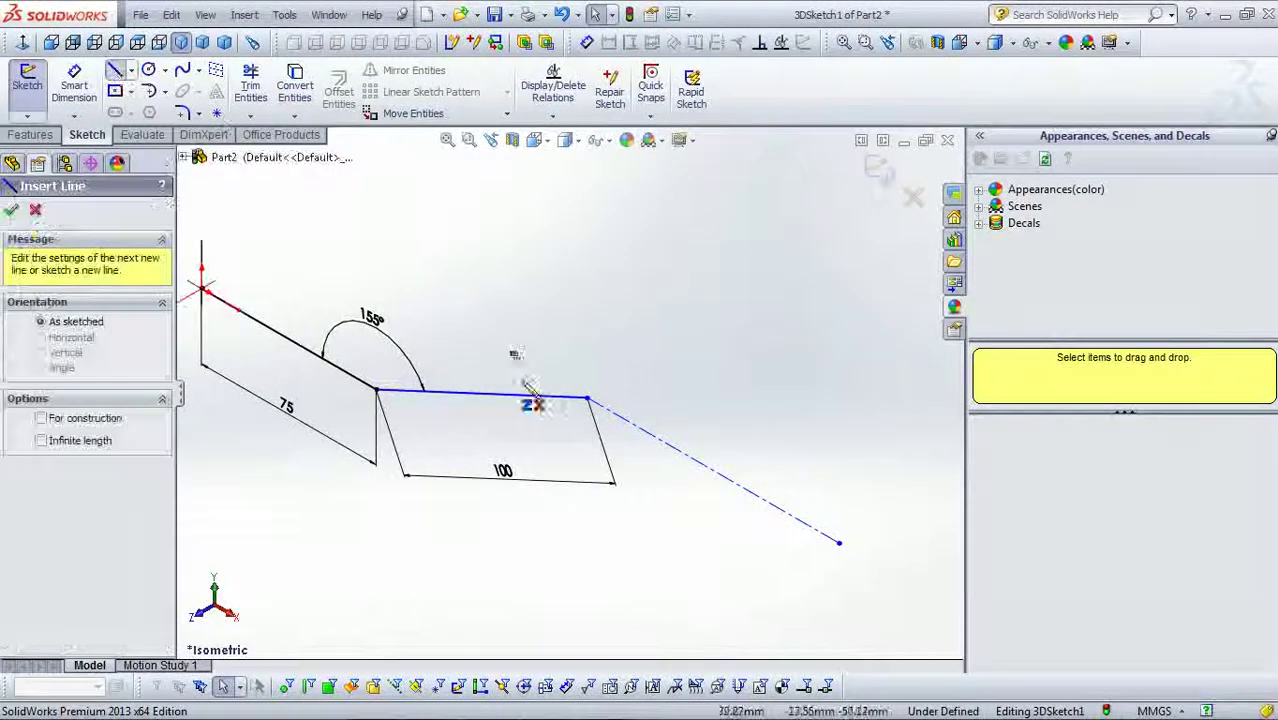
# Step: Draw a third line from the 100 segment's end and dimension it 150 long
pyautogui.click(588, 397)
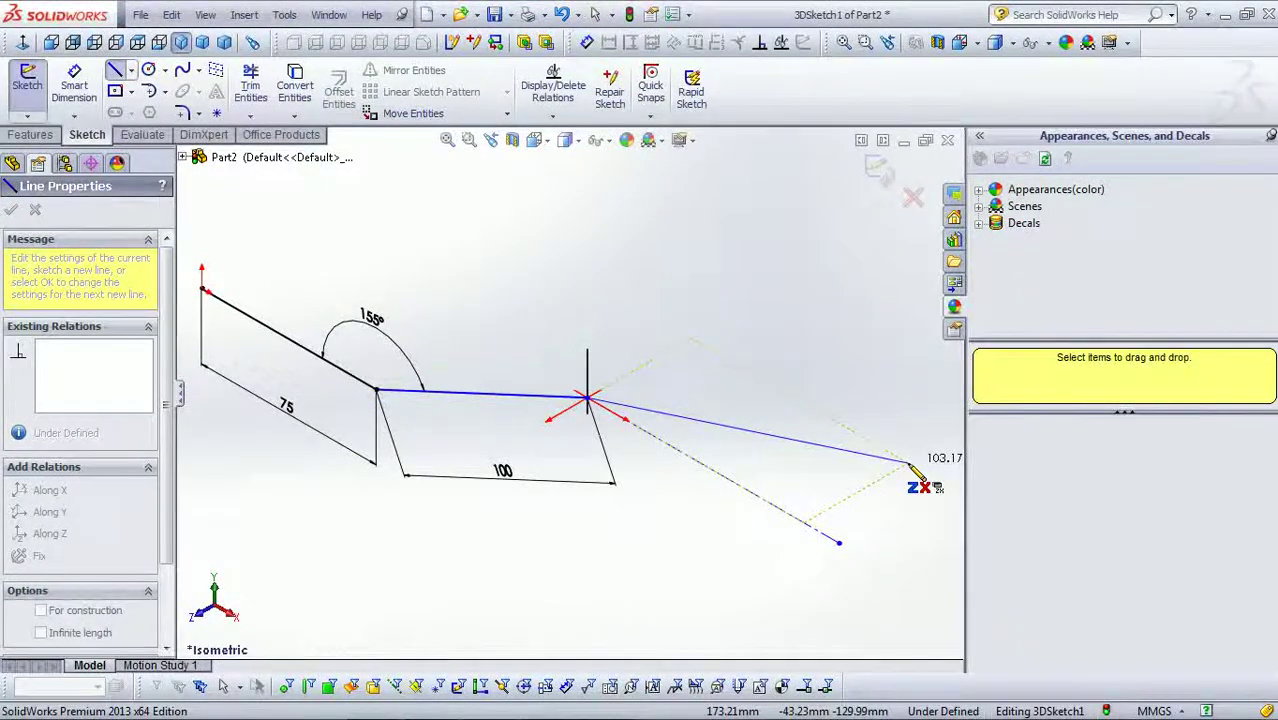
pyautogui.click(910, 463)
pyautogui.press('Escape')
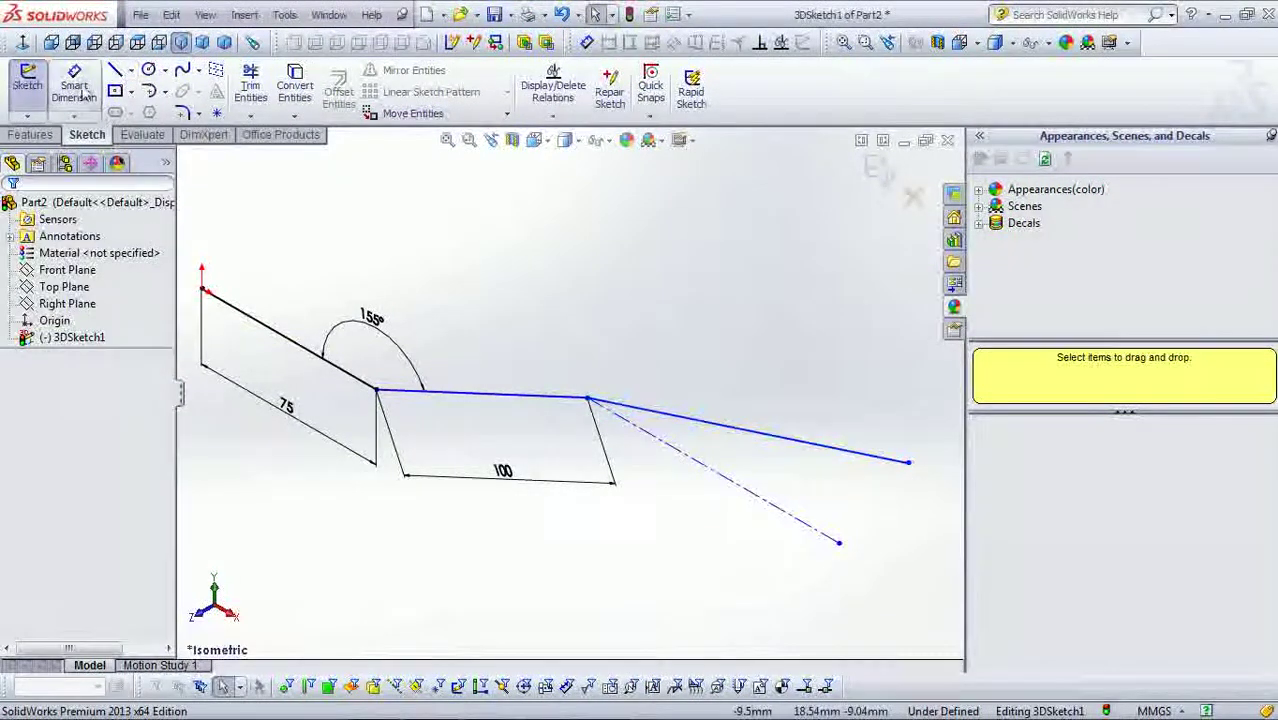
pyautogui.click(84, 93)
pyautogui.click(768, 435)
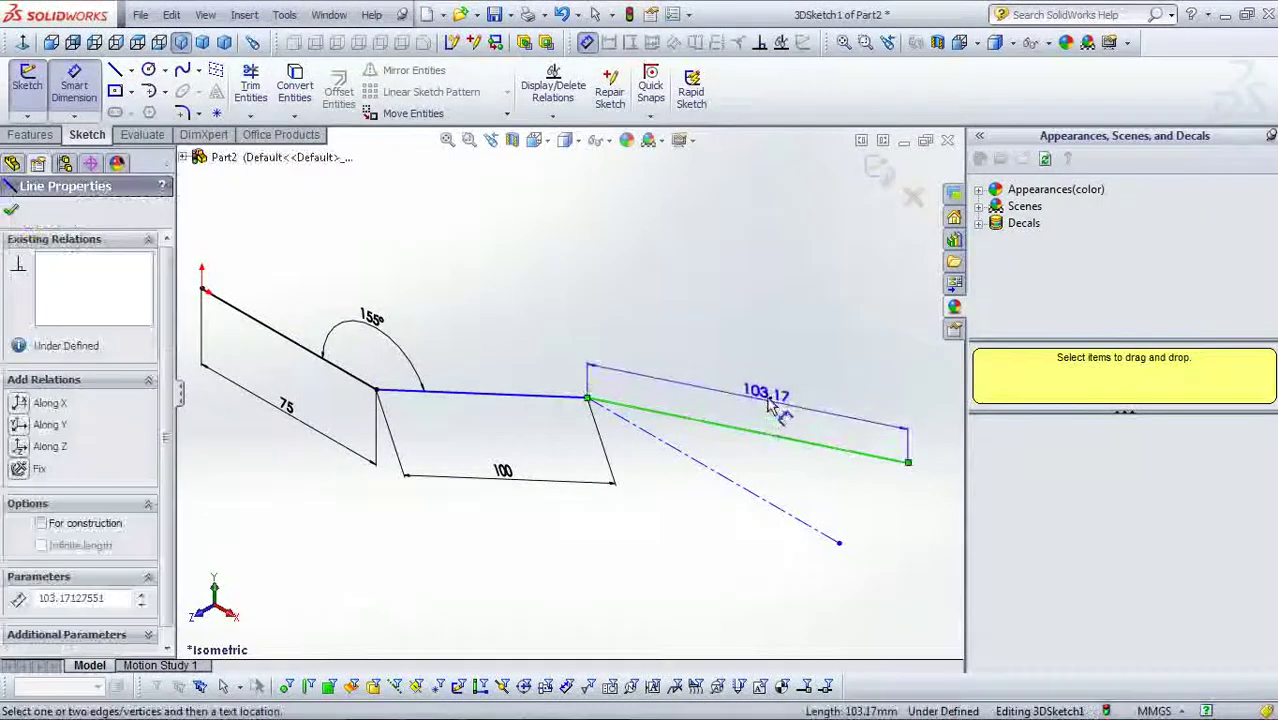
pyautogui.click(775, 406)
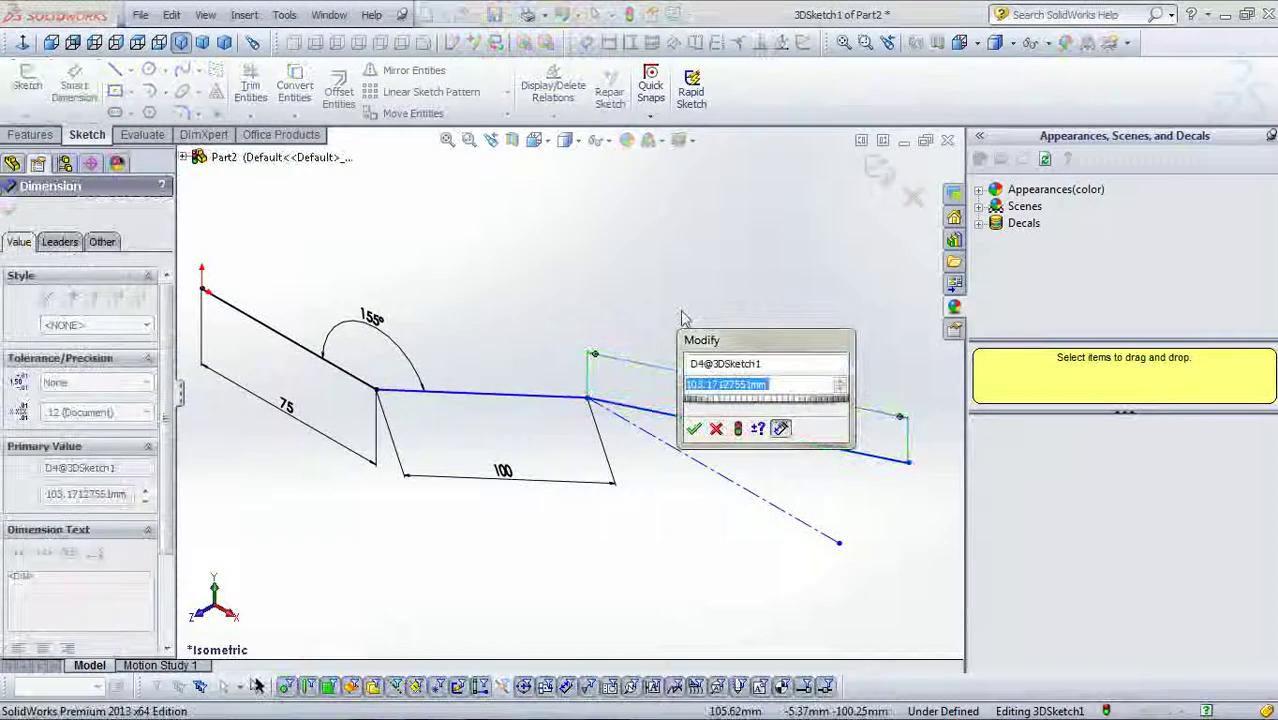
pyautogui.write('15')
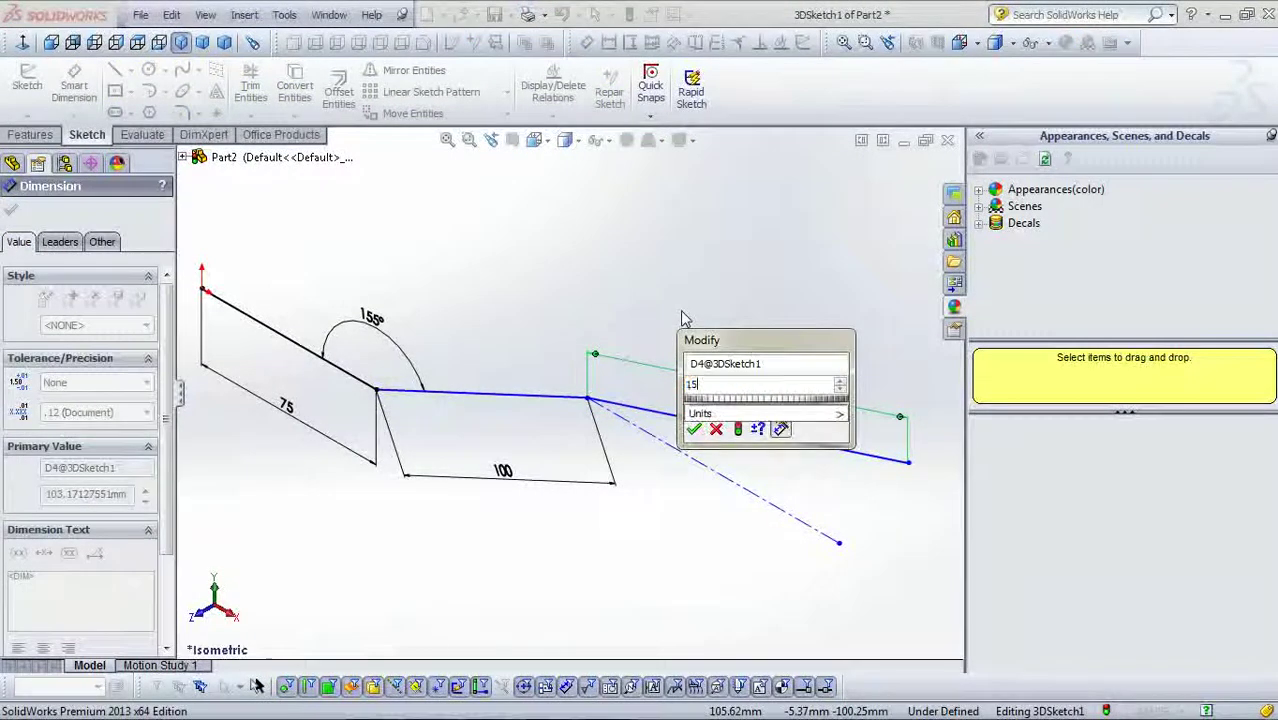
pyautogui.write('0')
pyautogui.press('Return')
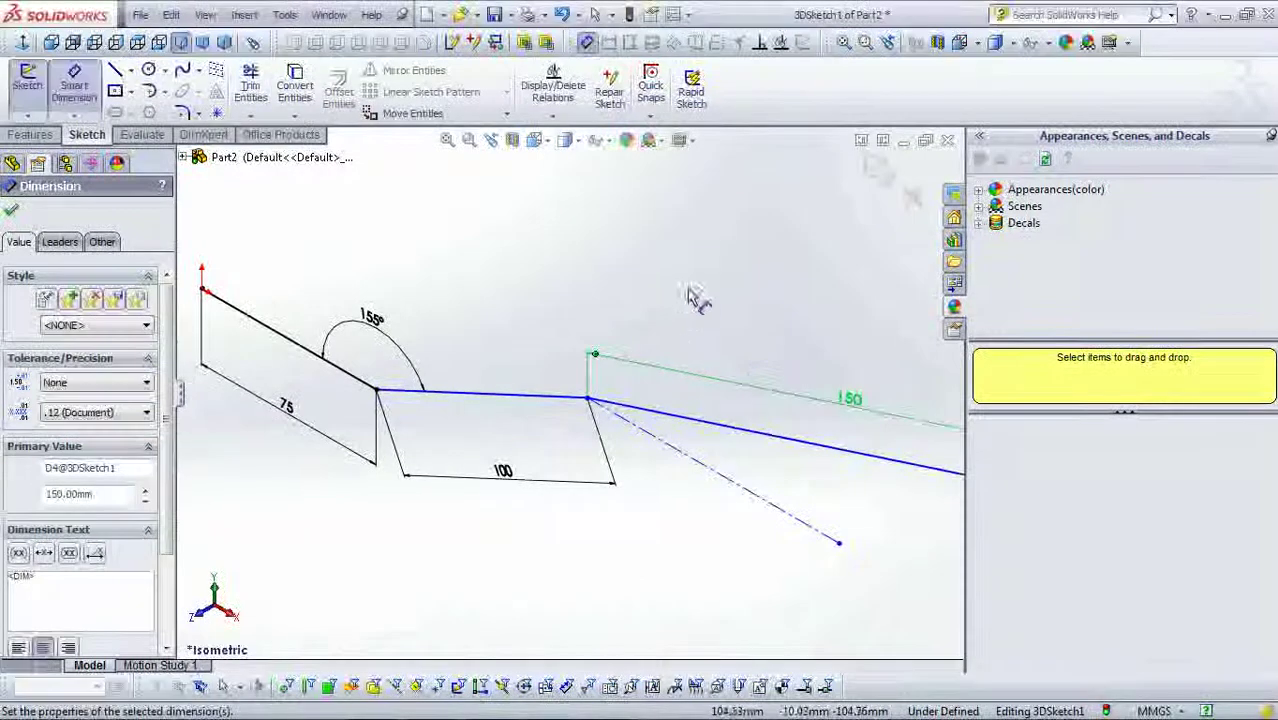
# Step: Dimension the angle between the 150 line and the centerline to 10°
pyautogui.press('f')
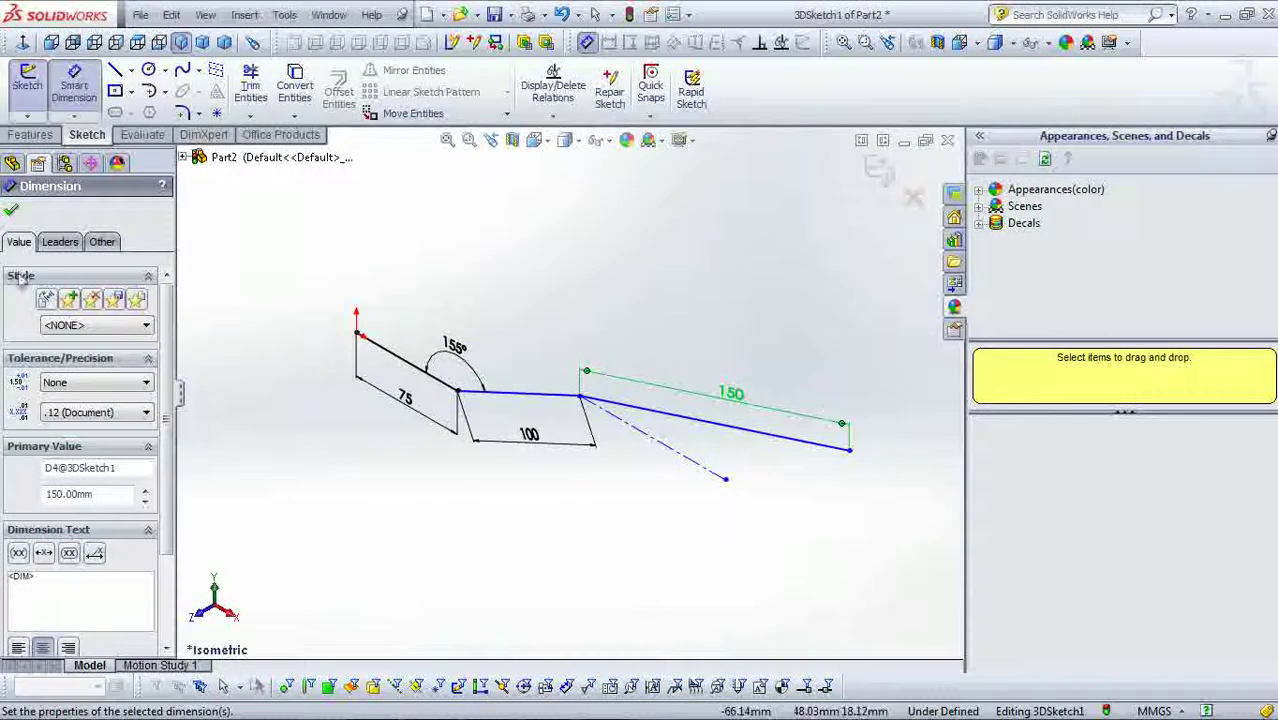
pyautogui.click(698, 462)
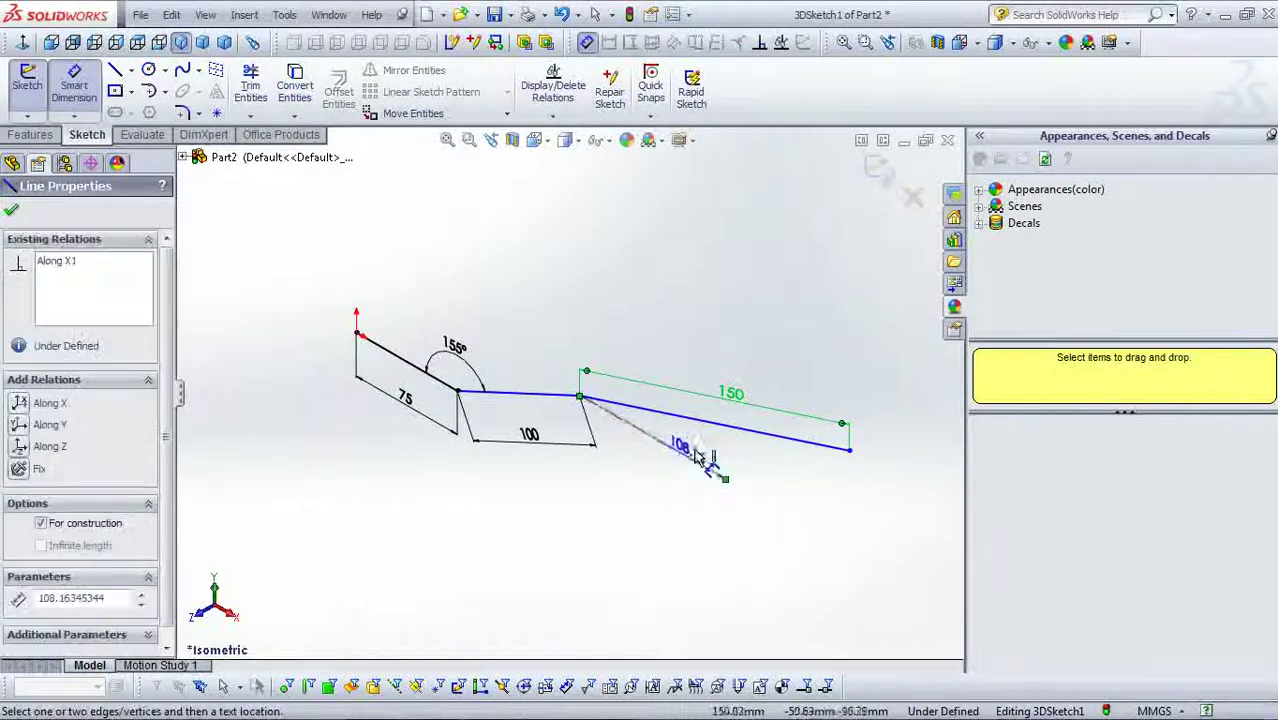
pyautogui.click(728, 428)
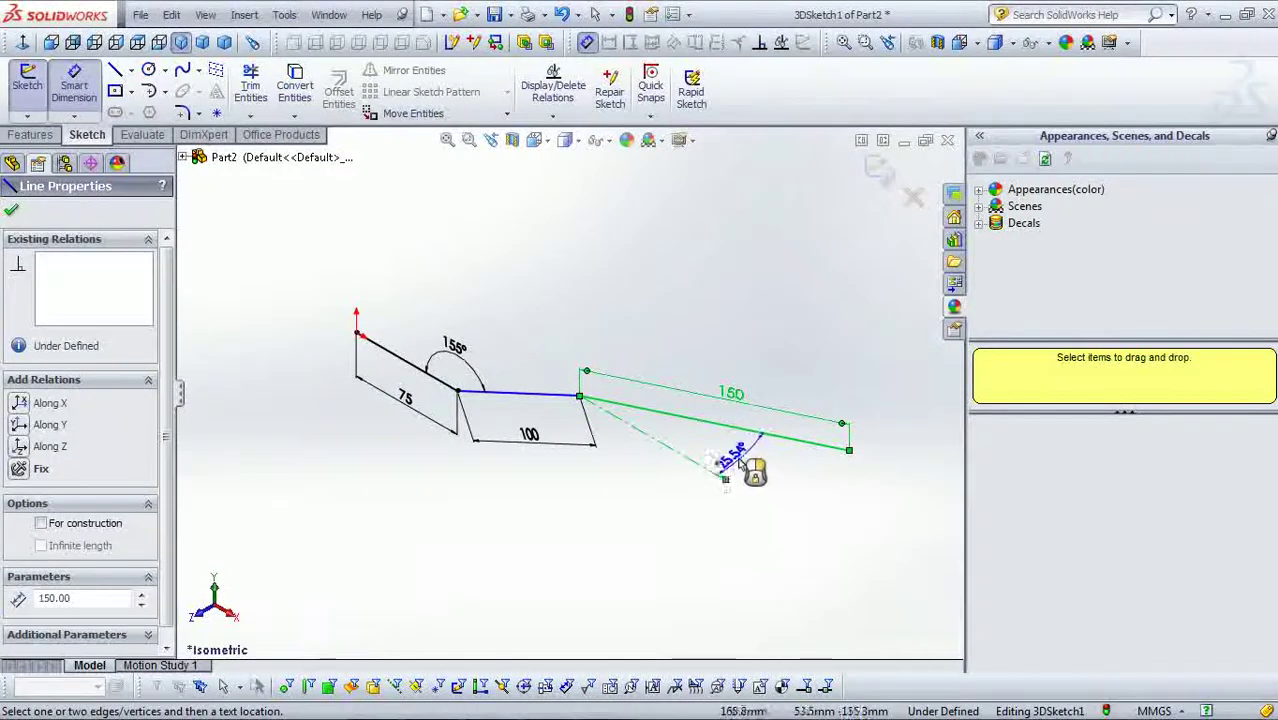
pyautogui.click(738, 463)
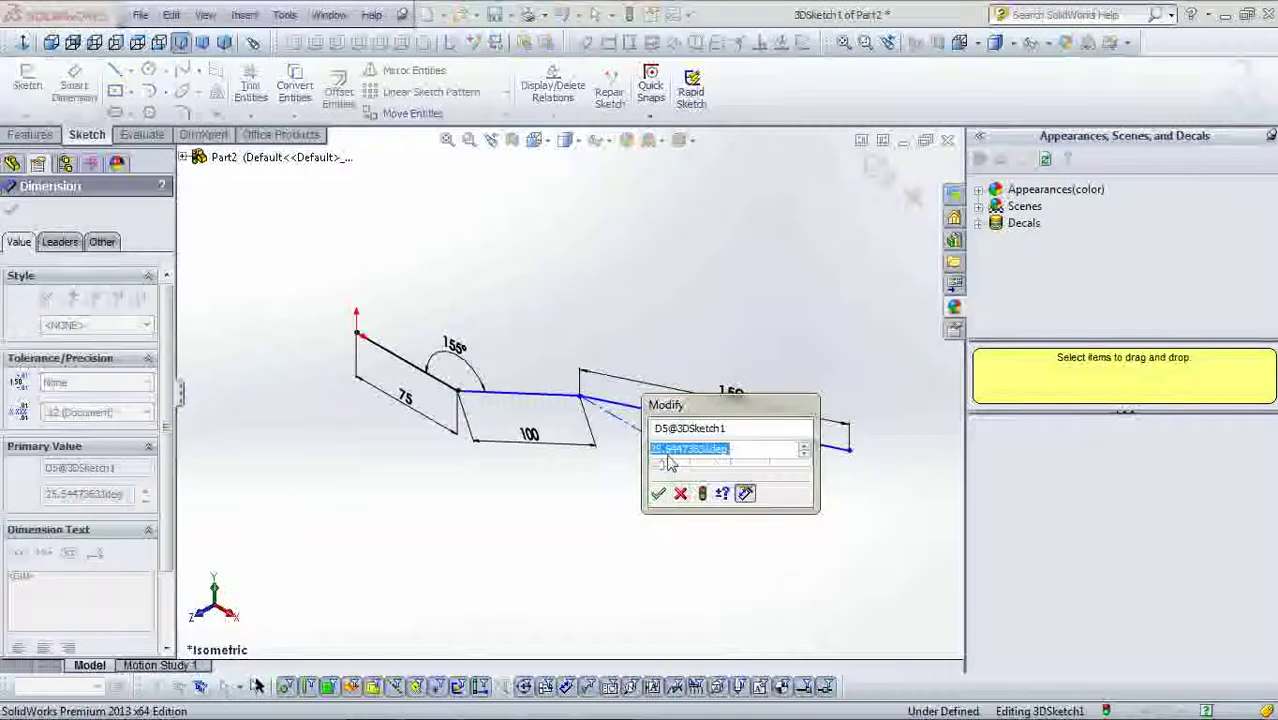
pyautogui.write('18.6')
pyautogui.press('Return')
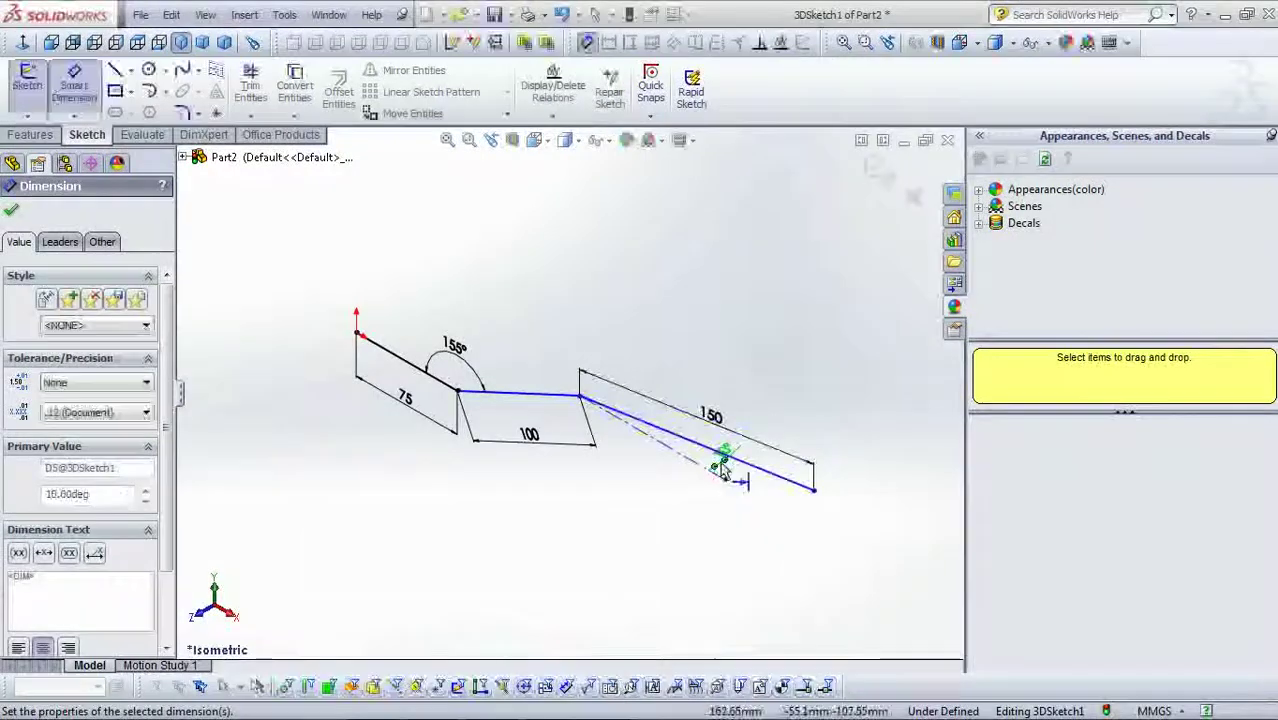
pyautogui.moveTo(733, 465); pyautogui.dragTo(684, 490)
pyautogui.press('Escape')
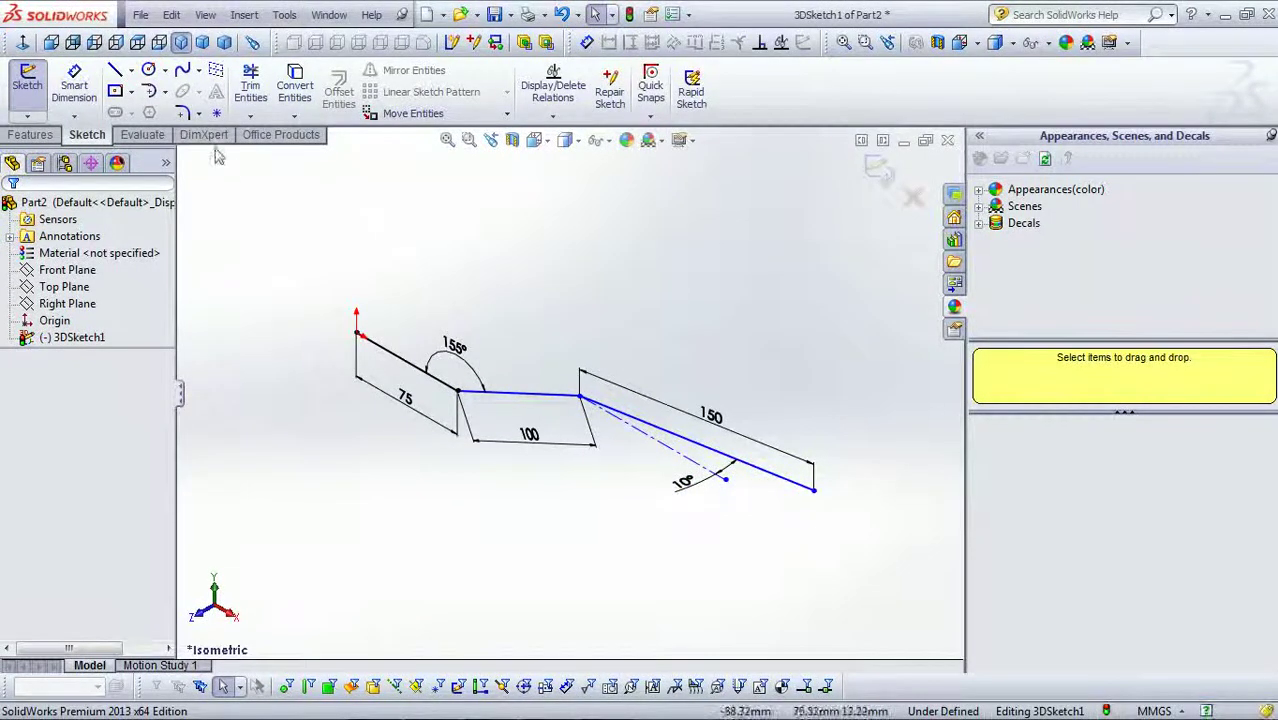
# Step: Round the 155° corner and the 150 line's start corner with 80 mm sketch fillets
pyautogui.click(182, 113)
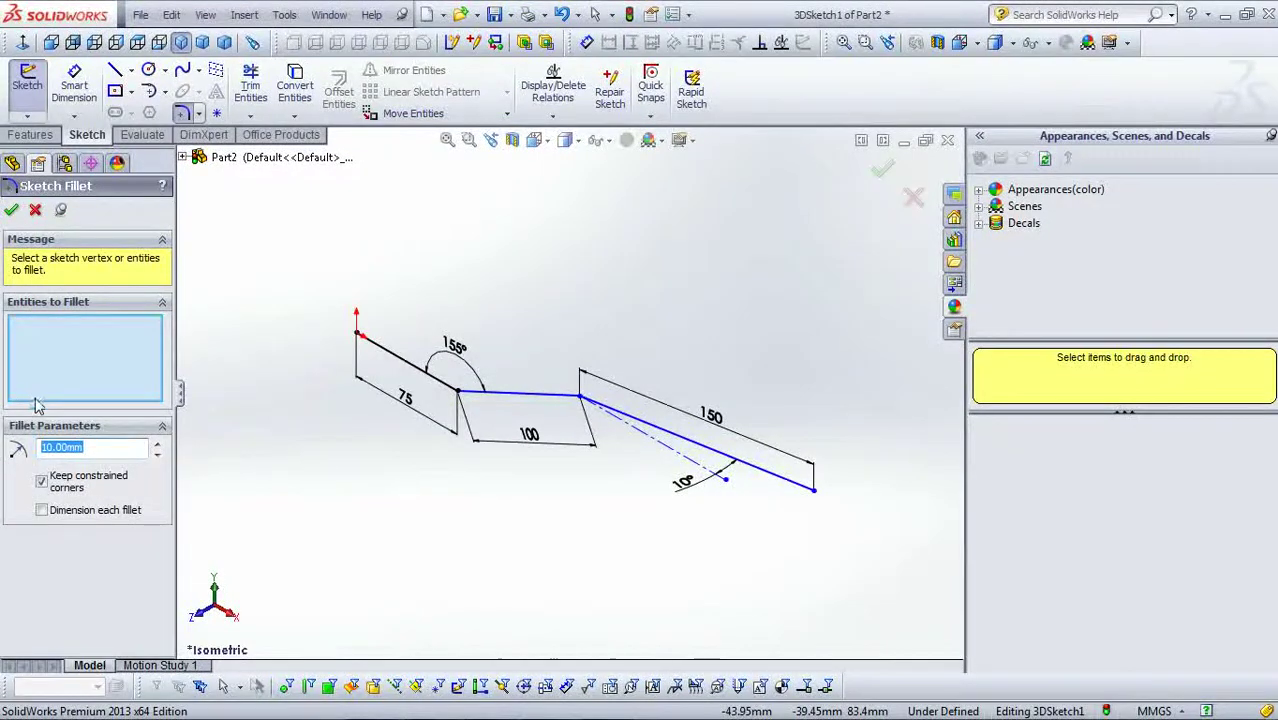
pyautogui.write('8')
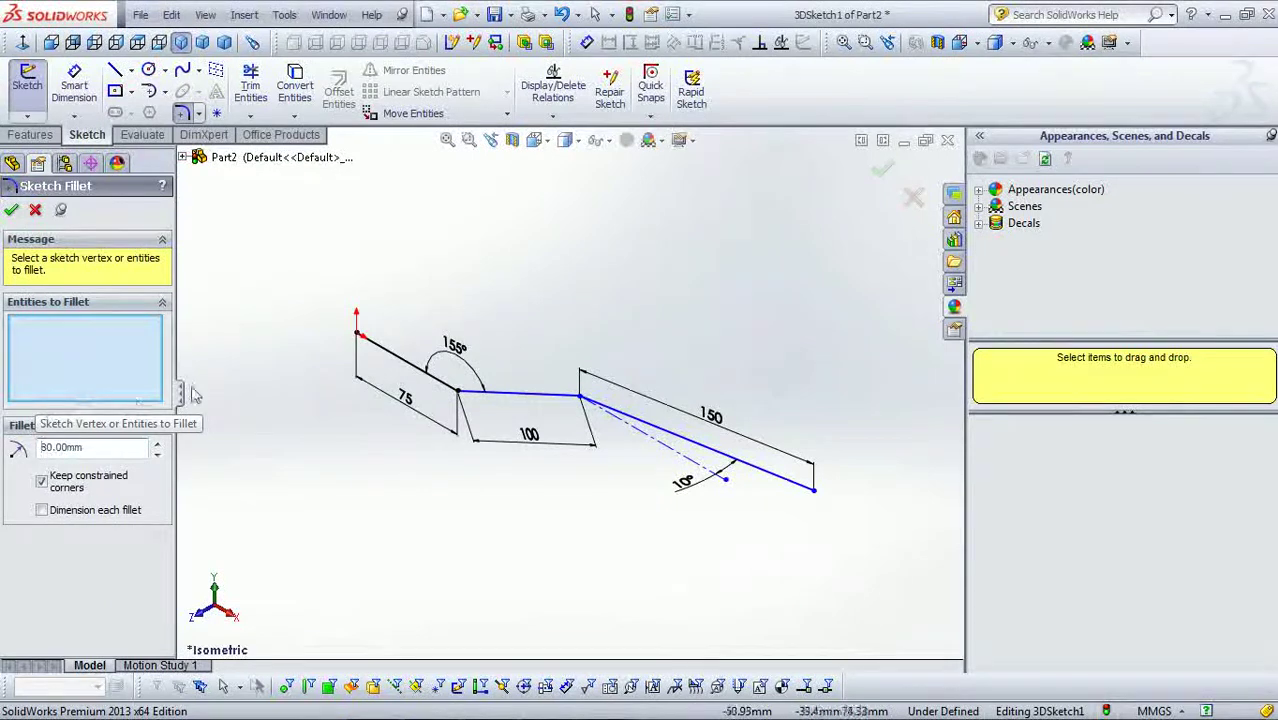
pyautogui.click(458, 391)
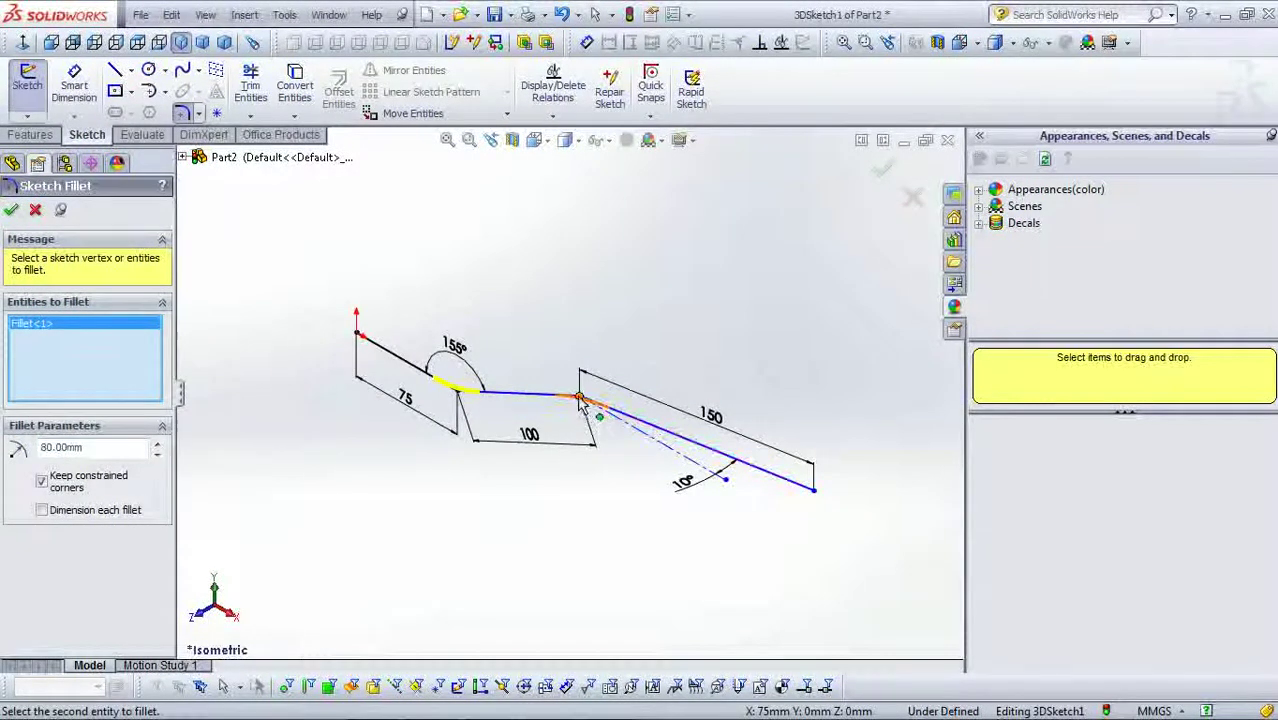
pyautogui.click(579, 398)
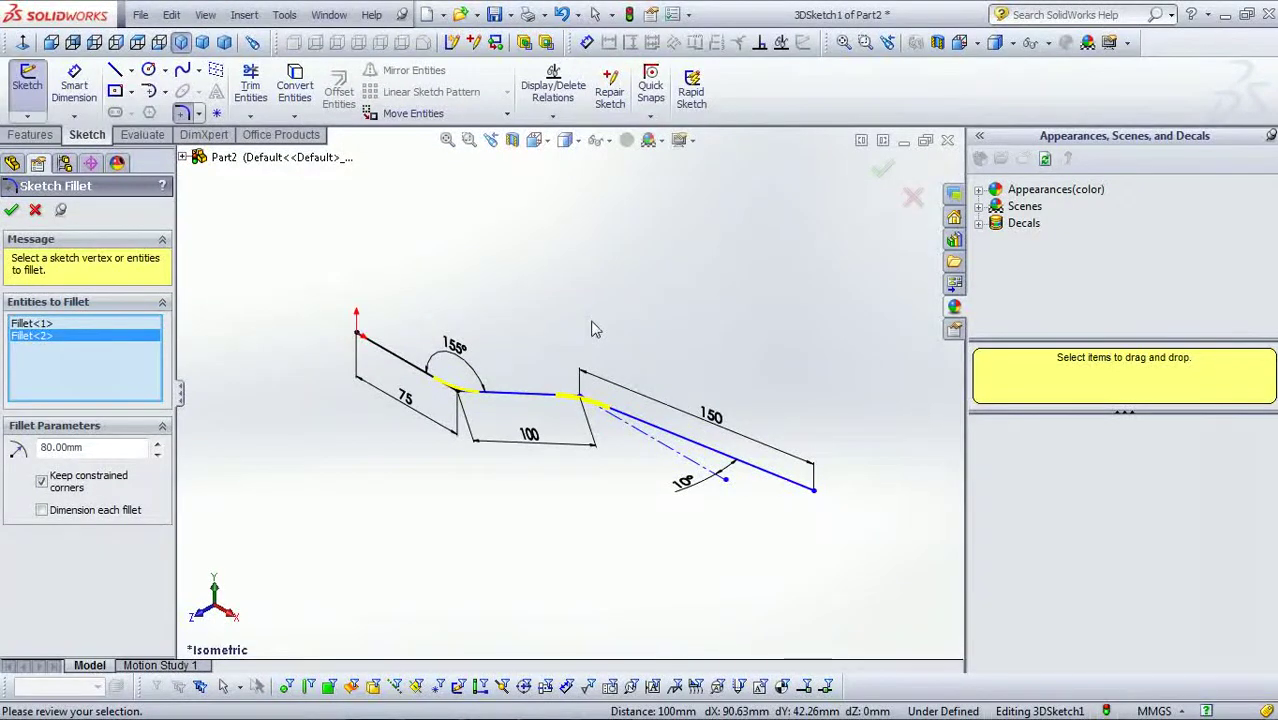
pyautogui.click(12, 212)
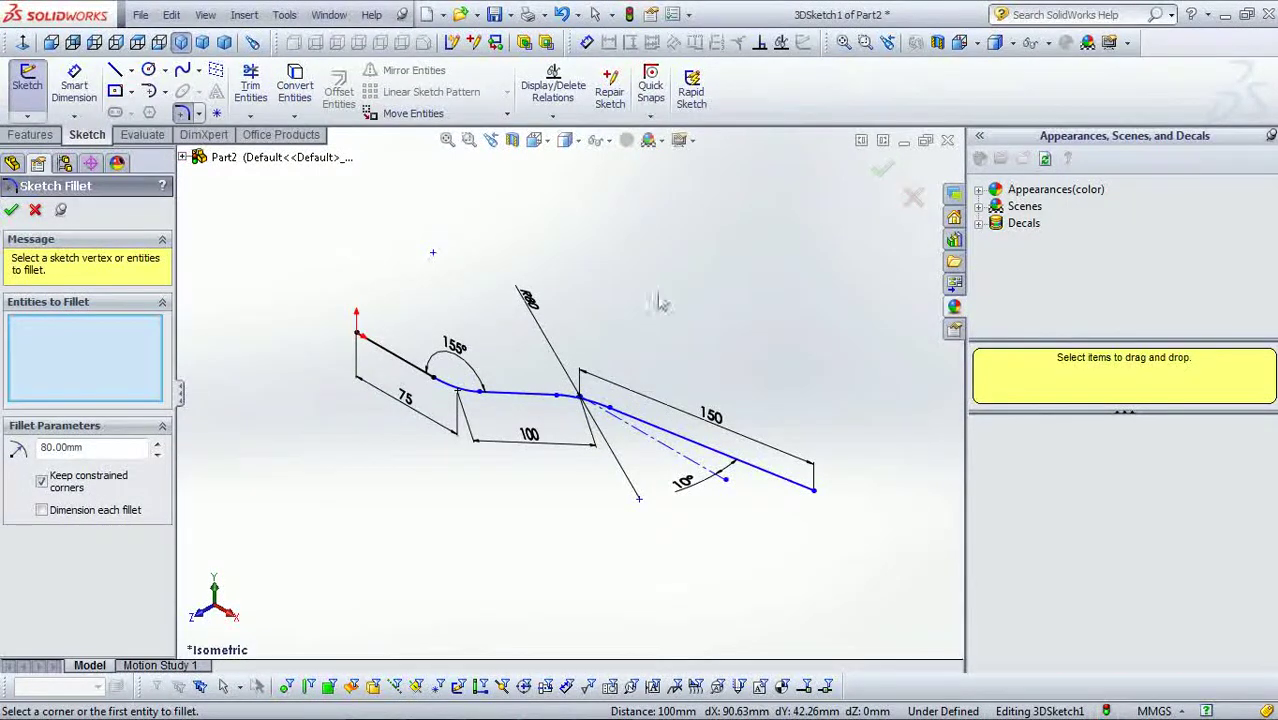
pyautogui.click(11, 210)
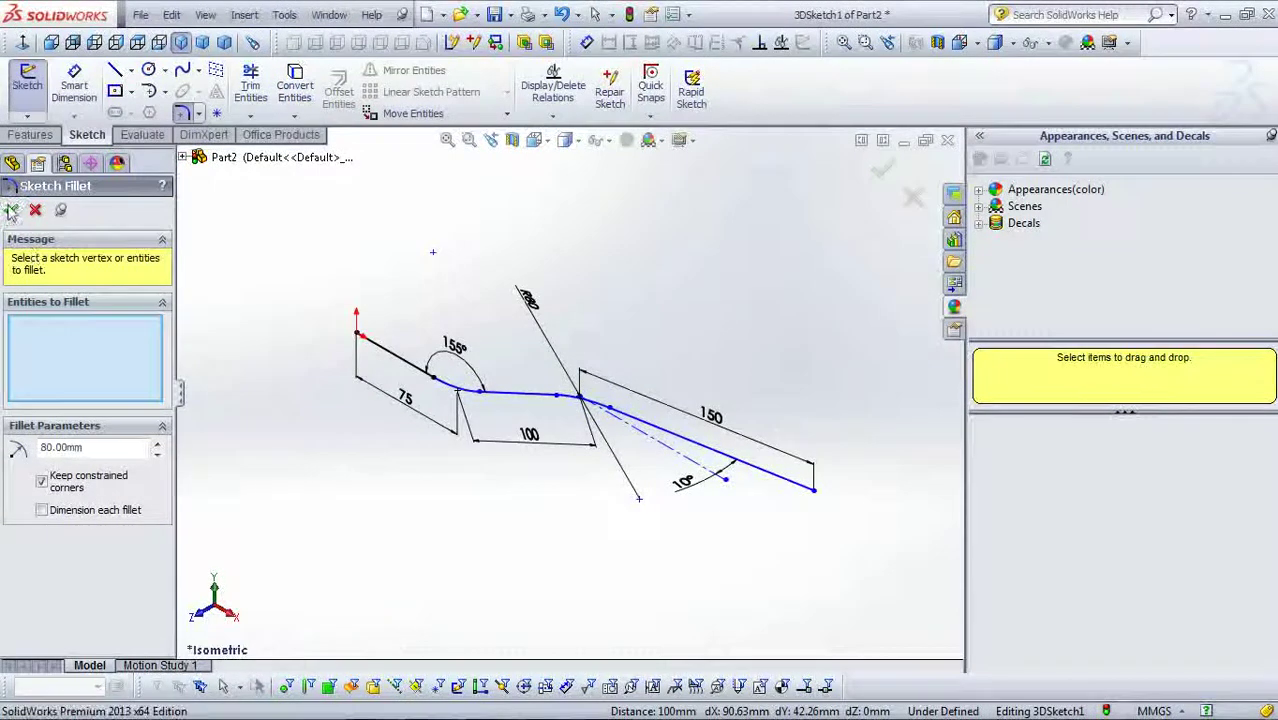
# Step: Create Plane1 through the path's end point, perpendicular to the last 150 line
pyautogui.click(878, 172)
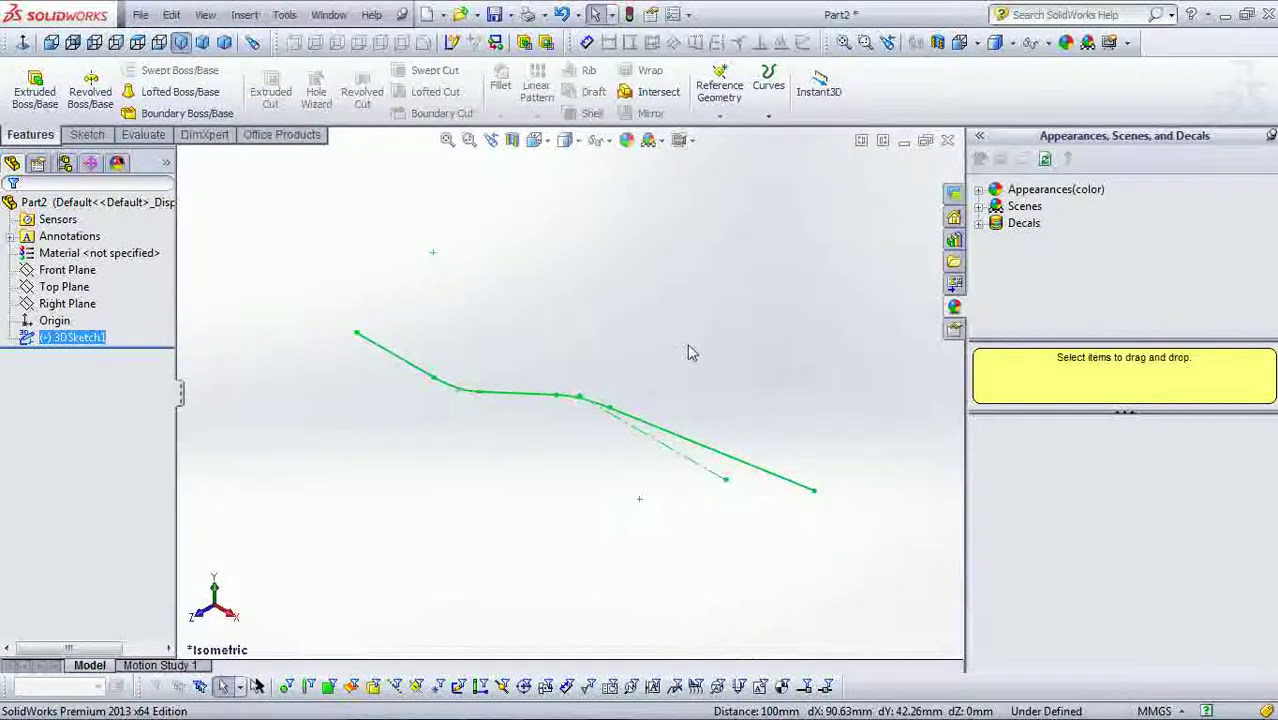
pyautogui.moveTo(688, 351); pyautogui.dragTo(679, 360, button='middle')
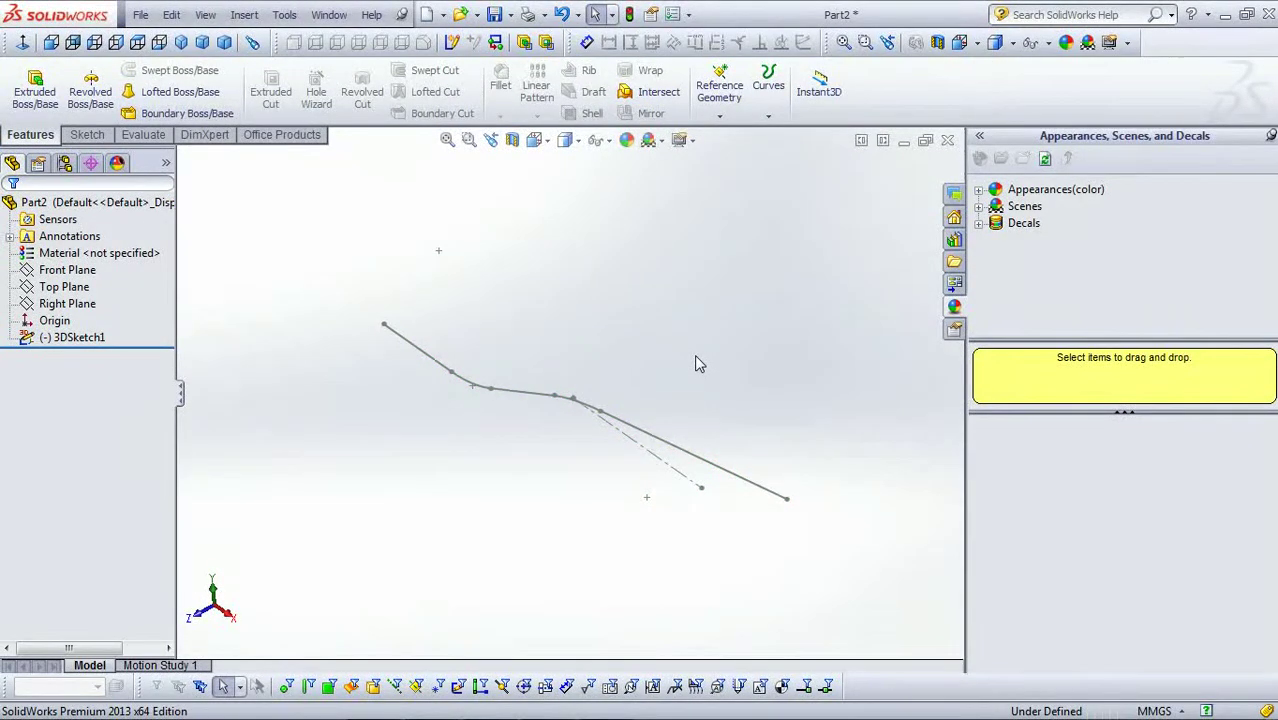
pyautogui.click(724, 117)
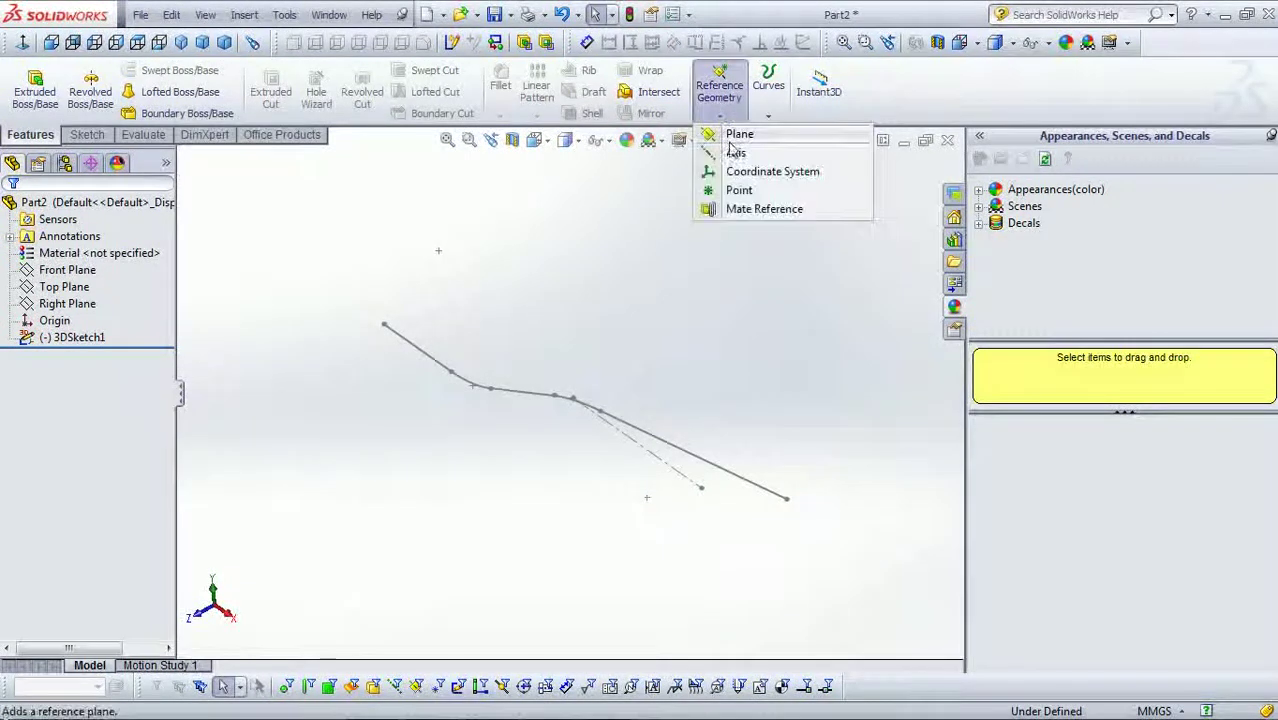
pyautogui.click(730, 134)
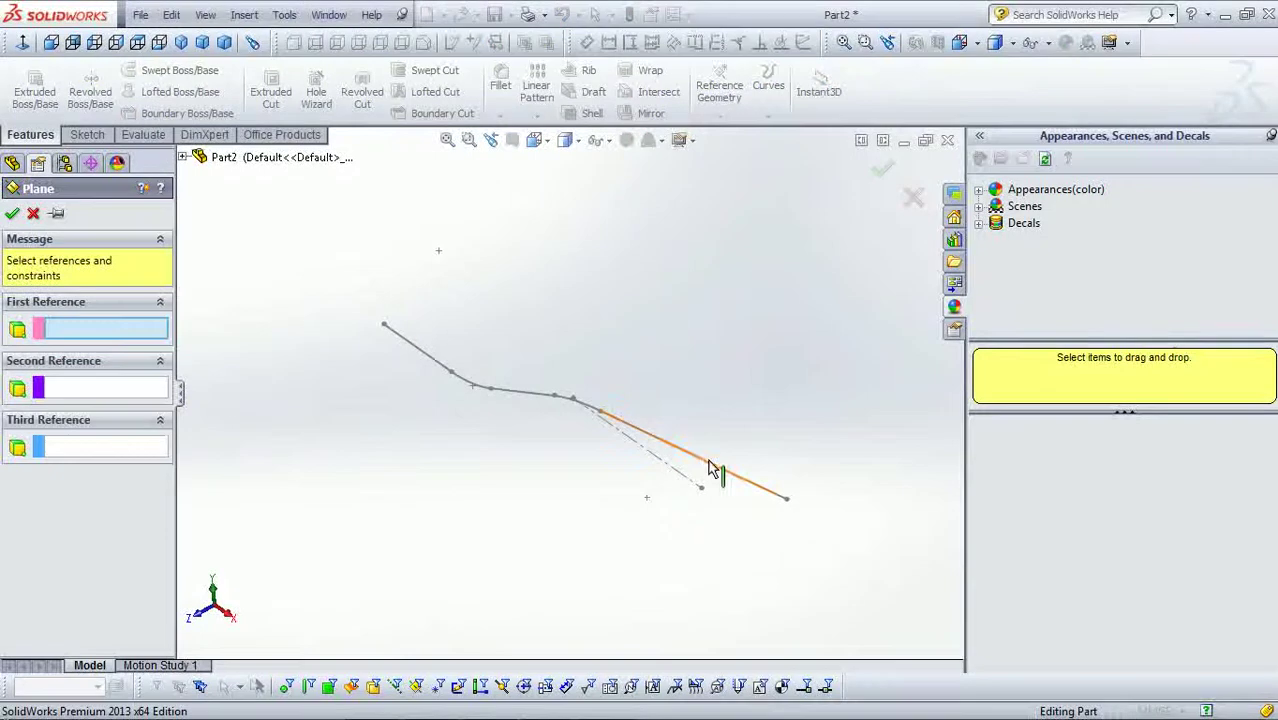
pyautogui.click(786, 500)
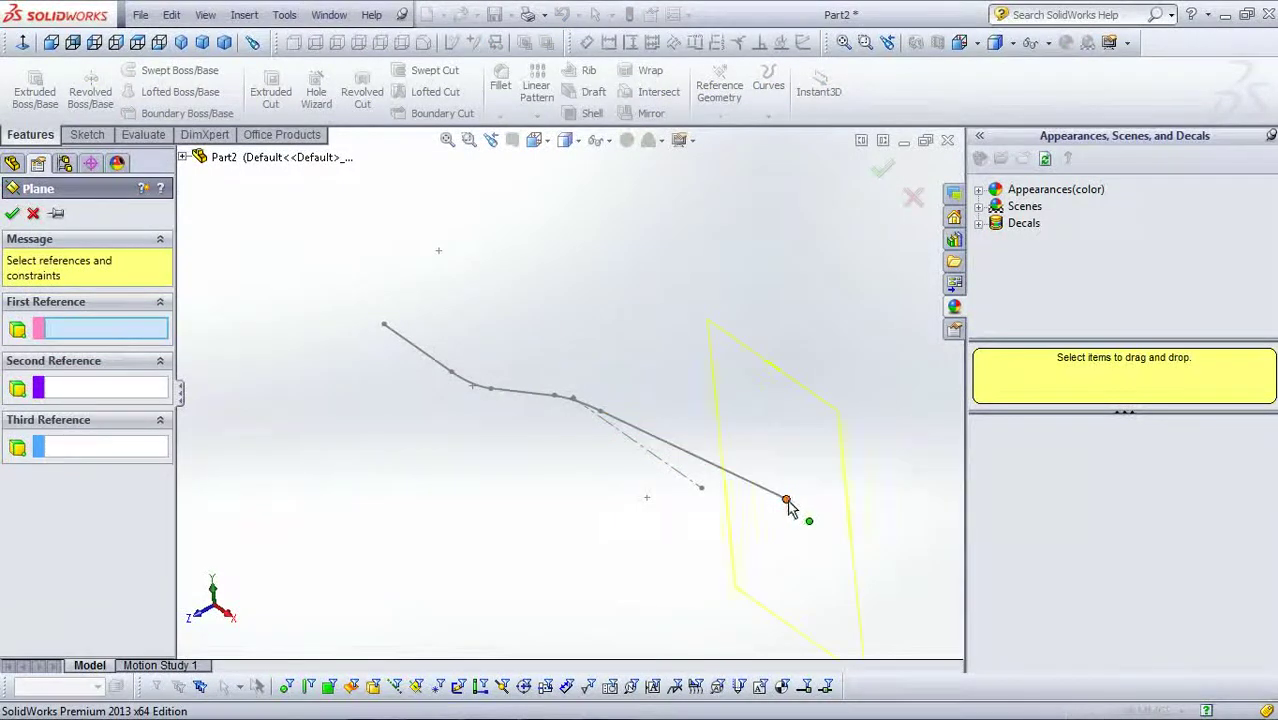
pyautogui.click(698, 472)
pyautogui.moveTo(810, 382)
pyautogui.mouseDown(button='middle')
pyautogui.moveTo(678, 321)
pyautogui.moveTo(694, 365)
pyautogui.mouseUp(button='middle')
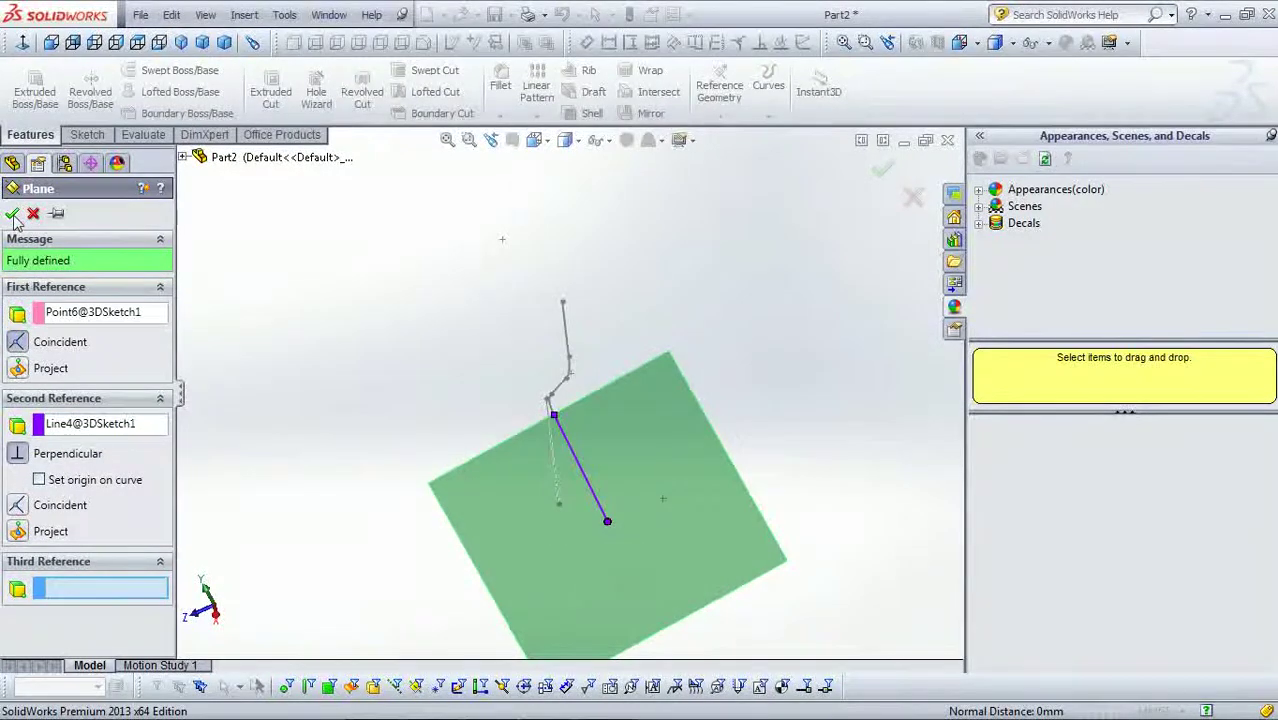
pyautogui.click(12, 214)
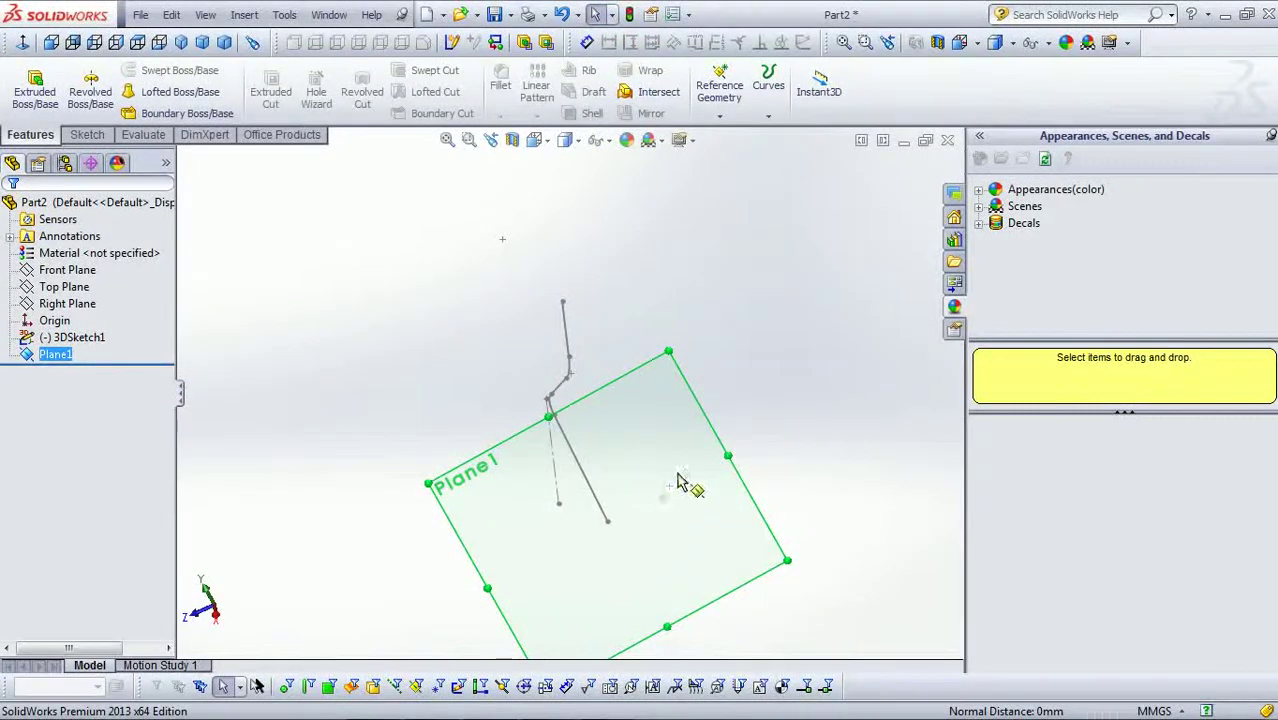
# Step: Start a sketch on Plane1 and draw a circle centred at the origin
pyautogui.rightClick(690, 432)
pyautogui.click(697, 369)
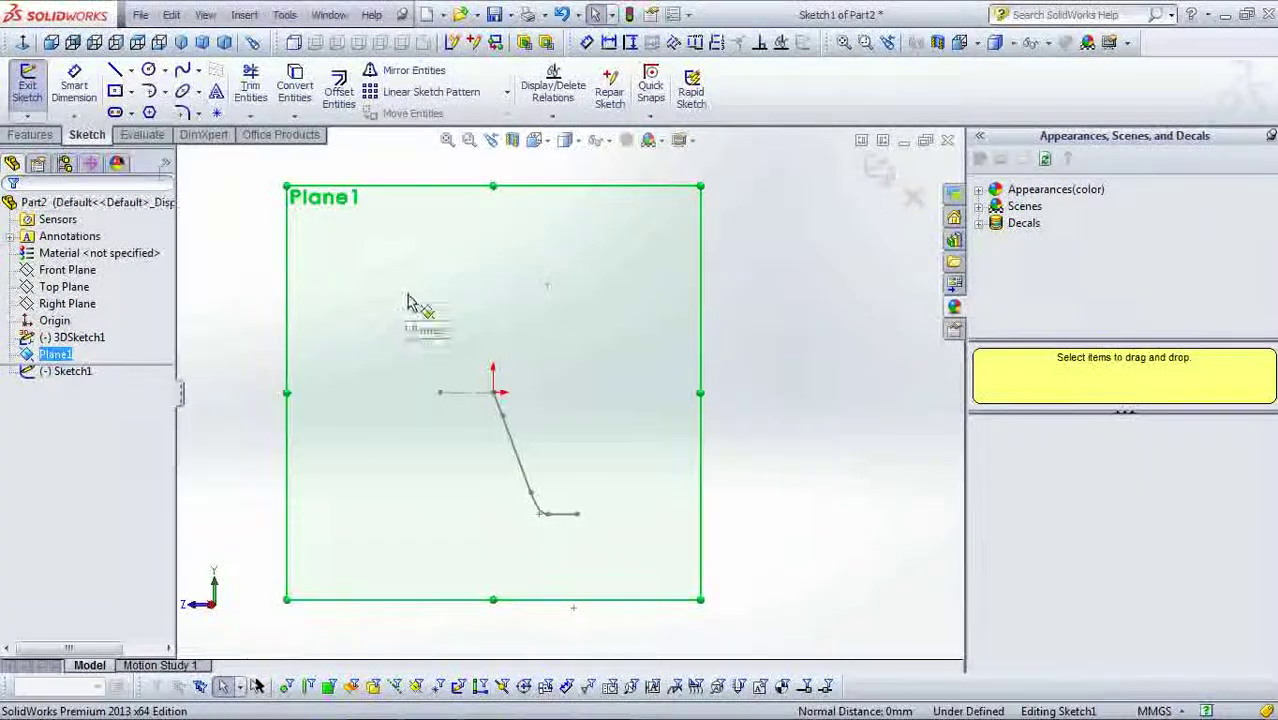
pyautogui.click(149, 72)
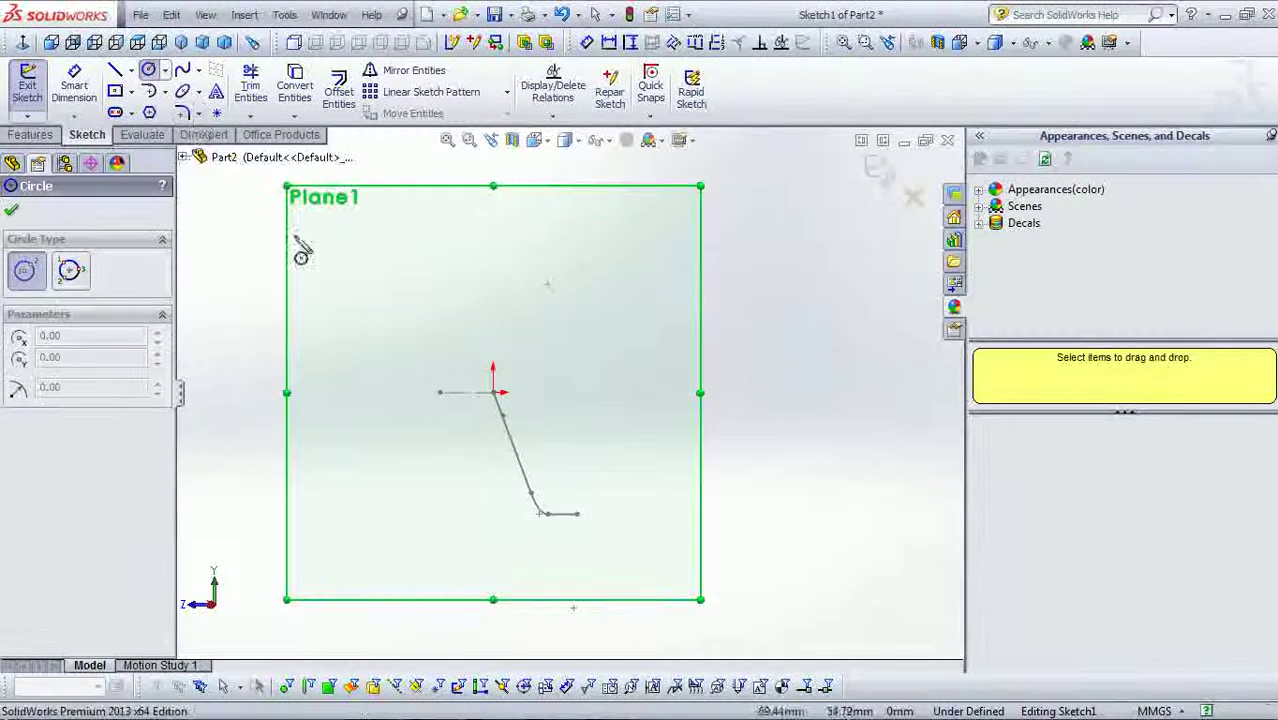
pyautogui.click(493, 393)
pyautogui.click(524, 393)
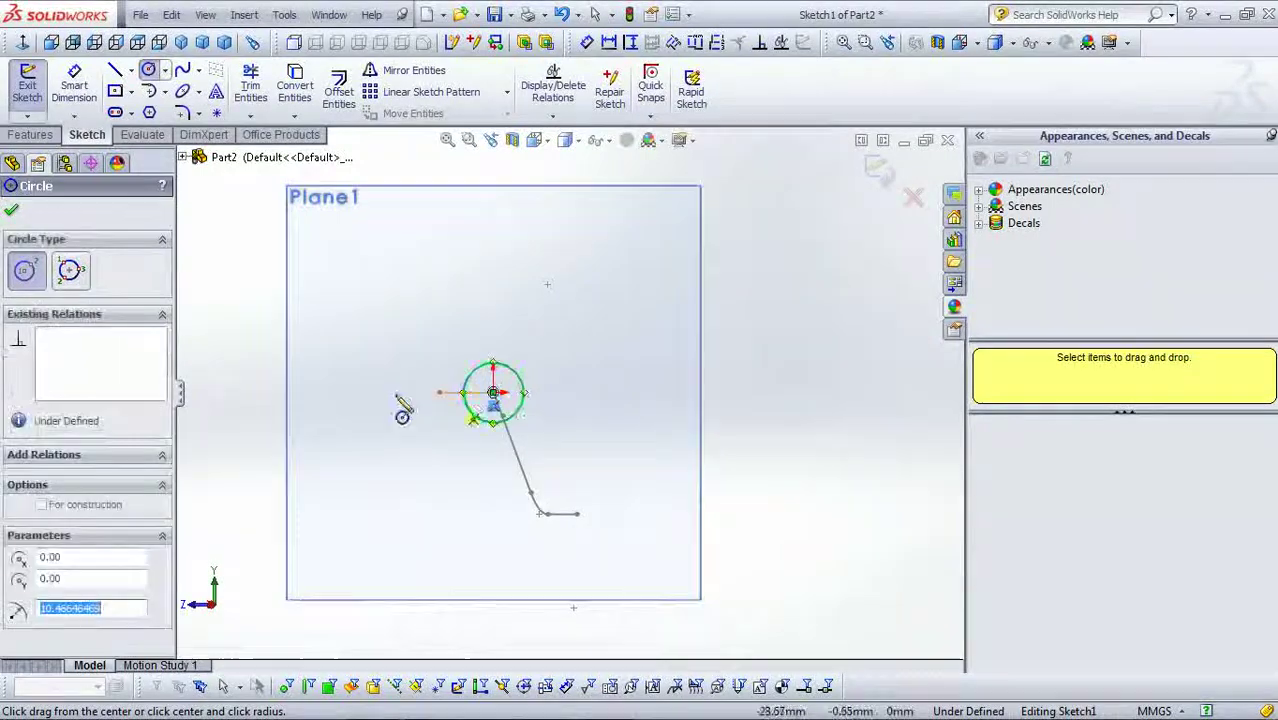
pyautogui.click(11, 210)
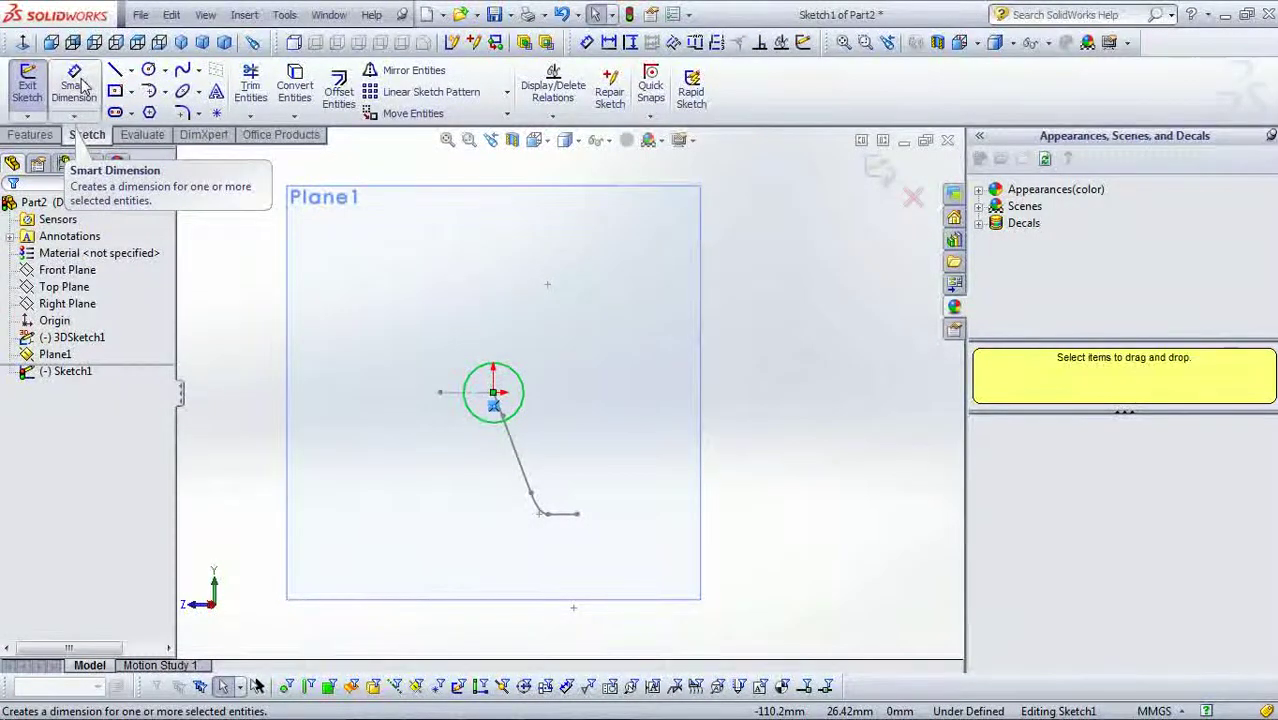
# Step: Dimension the circle to 25 mm diameter and exit the sketch
pyautogui.click(83, 87)
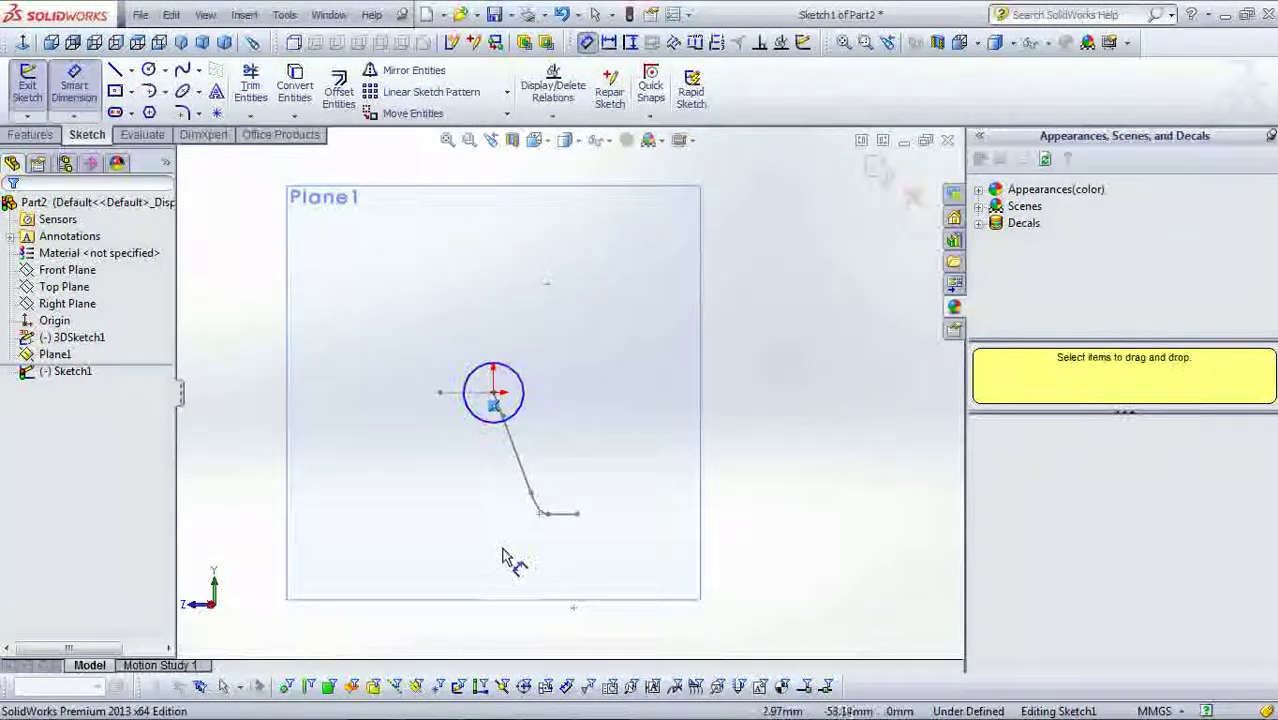
pyautogui.click(521, 403)
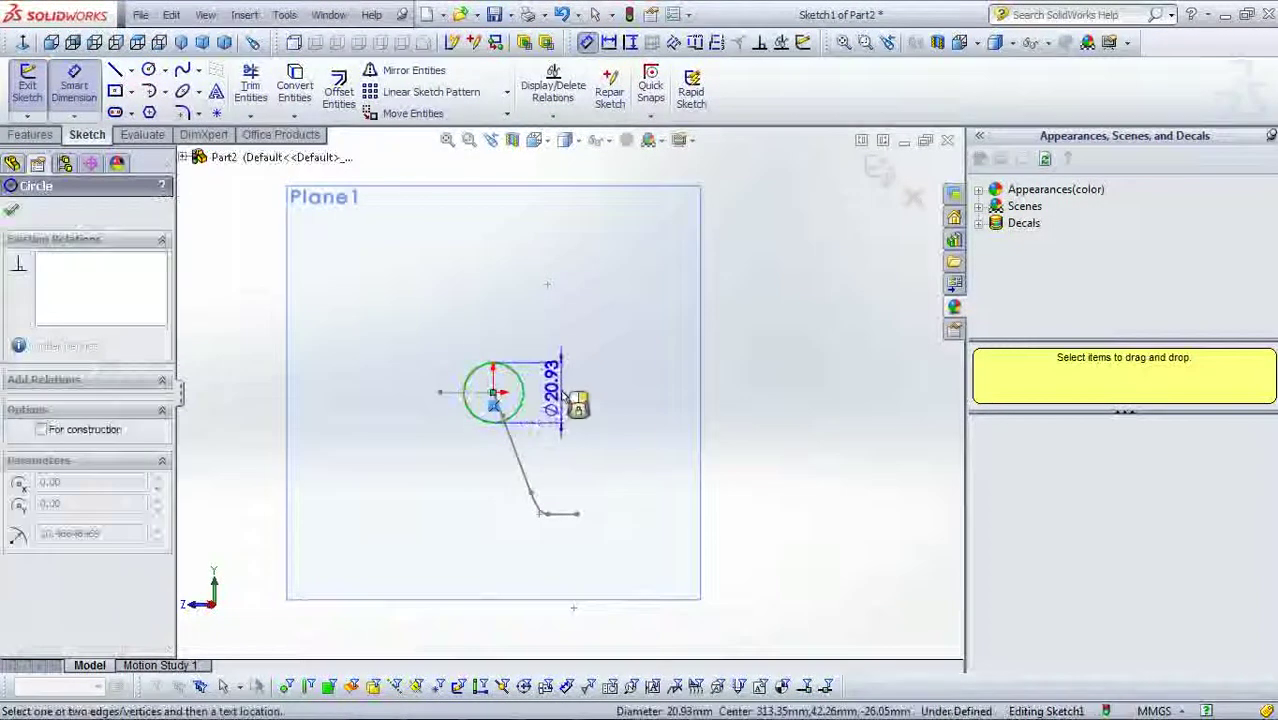
pyautogui.click(570, 402)
pyautogui.write('25')
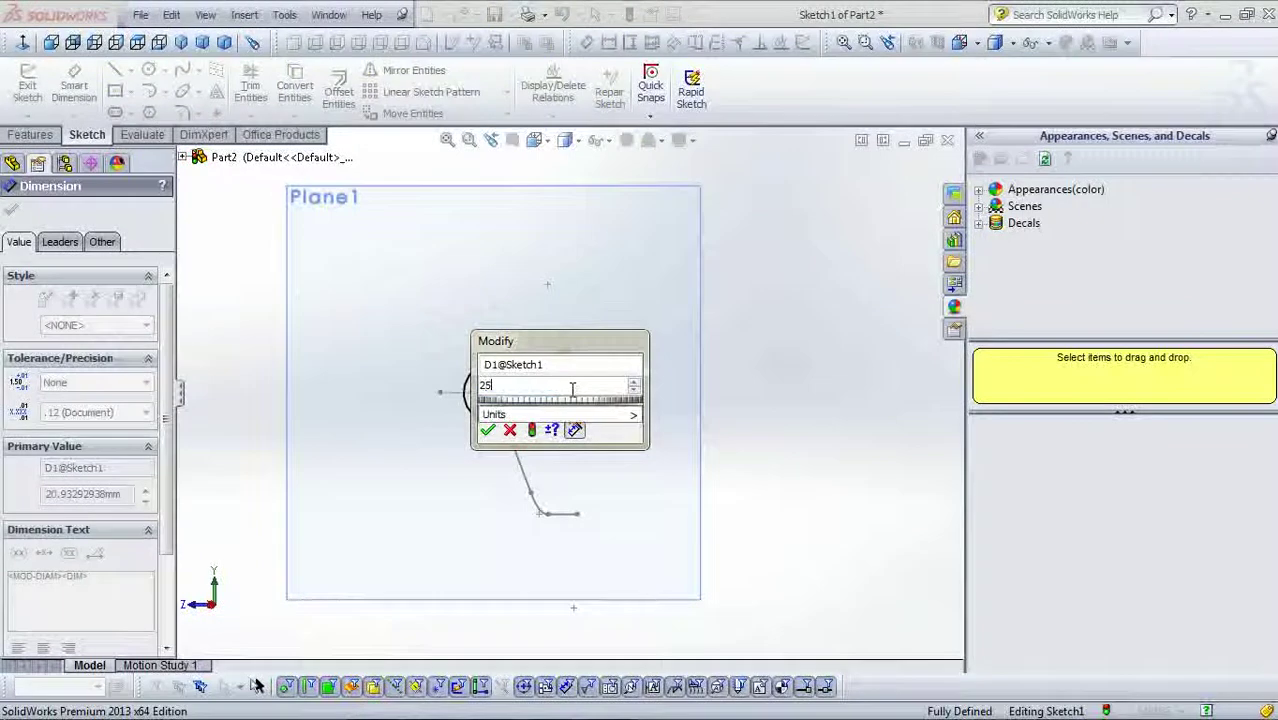
pyautogui.write('mm')
pyautogui.press('Return')
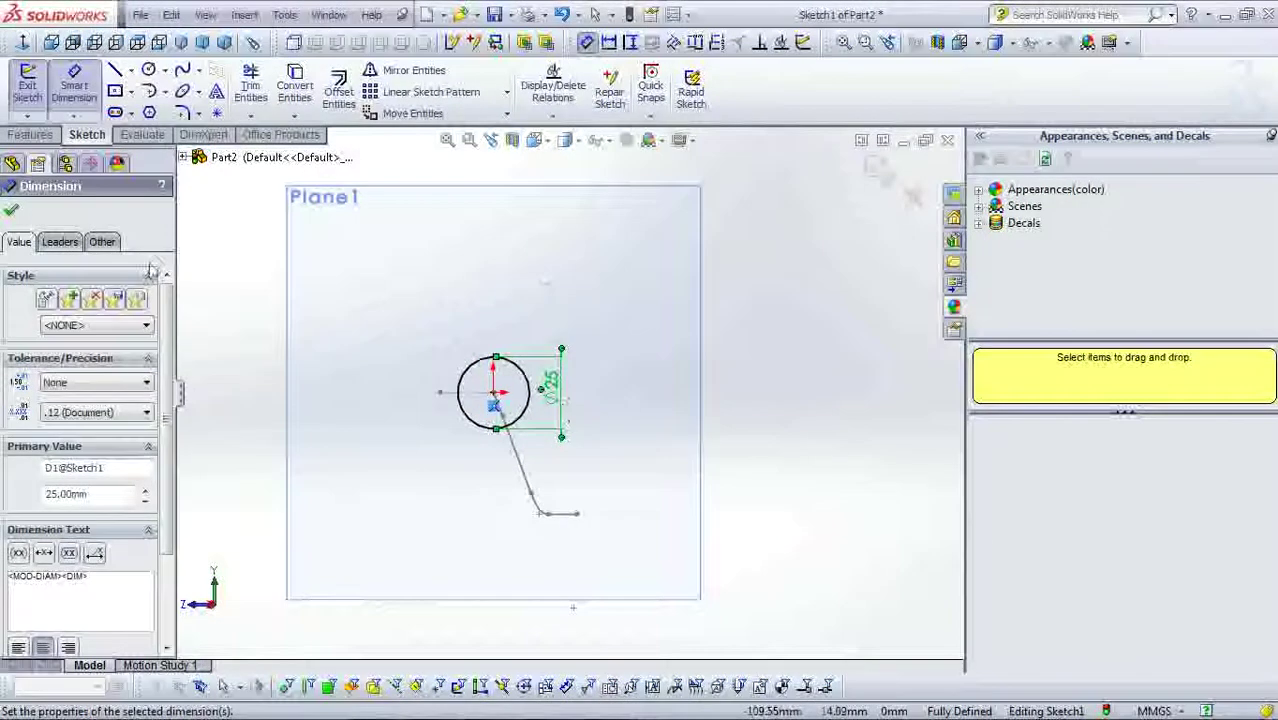
pyautogui.click(11, 209)
pyautogui.press('Escape')
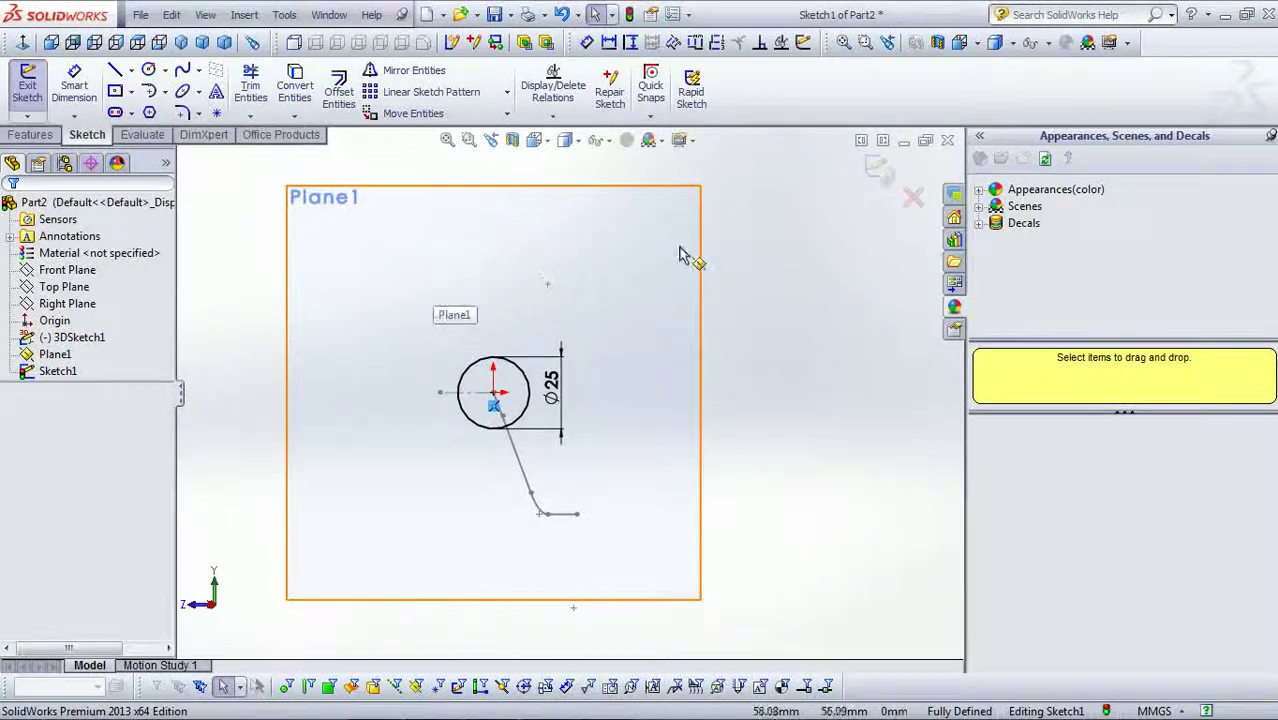
pyautogui.click(880, 178)
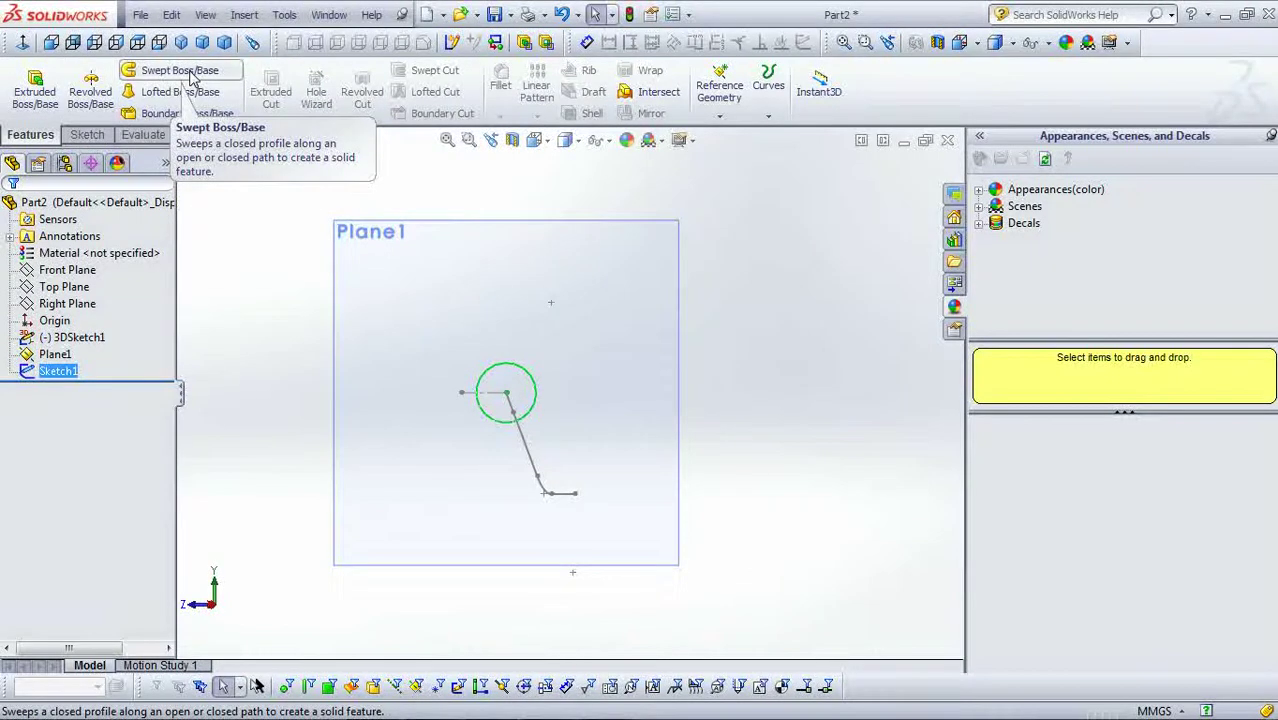
# Step: Sweep the 25 mm circle along 3DSketch1 as a thin tube with a 1.00 mm wall
pyautogui.click(180, 71)
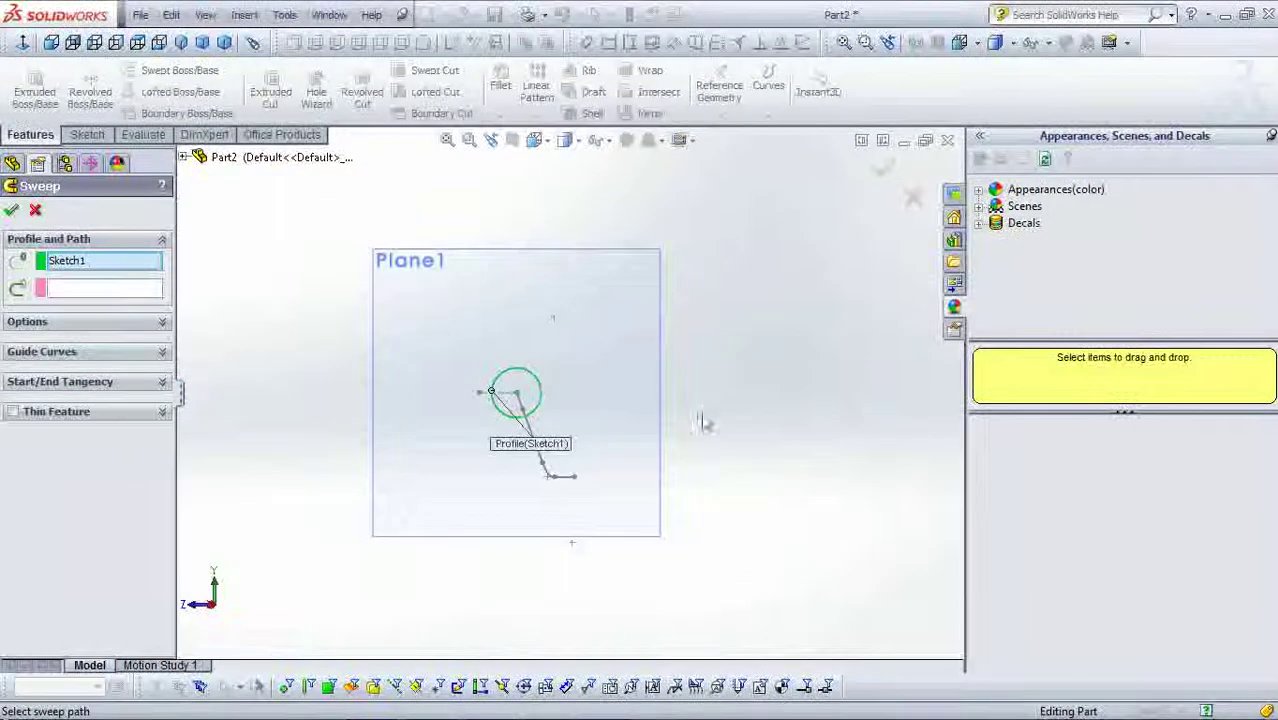
pyautogui.click(120, 290)
pyautogui.moveTo(631, 479)
pyautogui.mouseDown(button='middle')
pyautogui.moveTo(742, 476)
pyautogui.moveTo(740, 488)
pyautogui.mouseUp(button='middle')
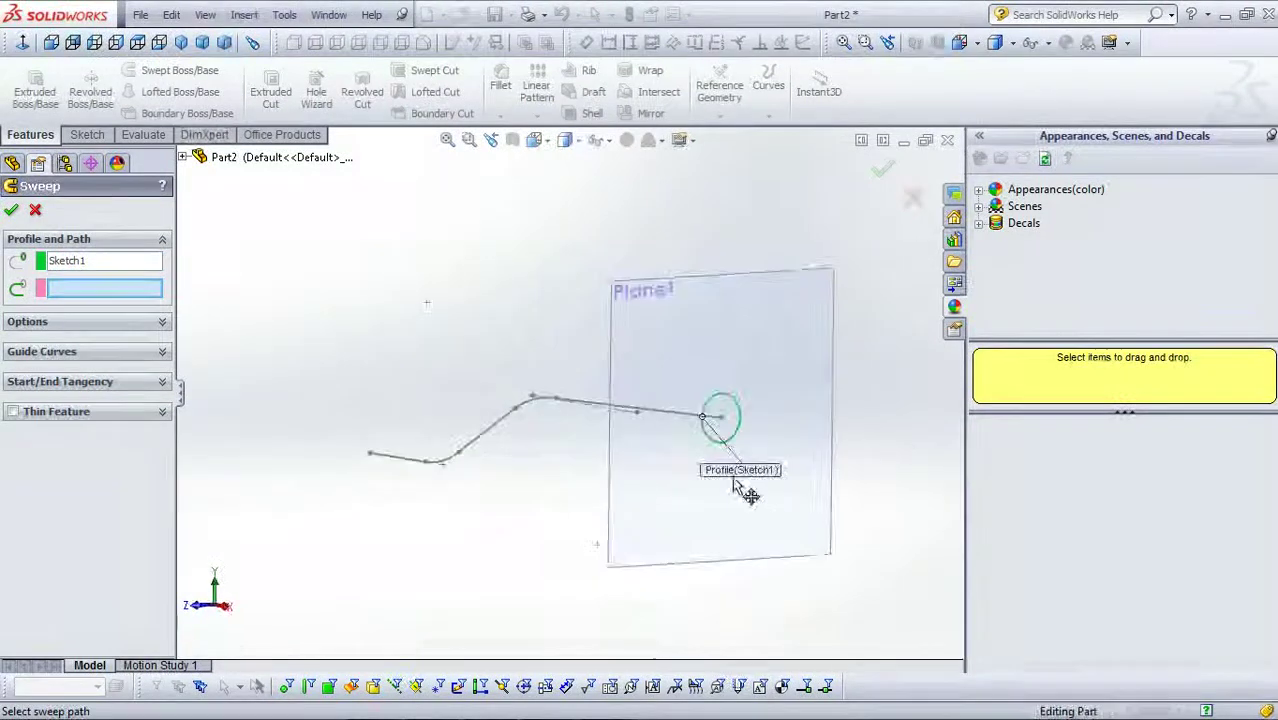
pyautogui.click(670, 418)
pyautogui.moveTo(880, 438)
pyautogui.mouseDown(button='middle')
pyautogui.moveTo(750, 445)
pyautogui.moveTo(893, 448)
pyautogui.moveTo(760, 440)
pyautogui.mouseUp(button='middle')
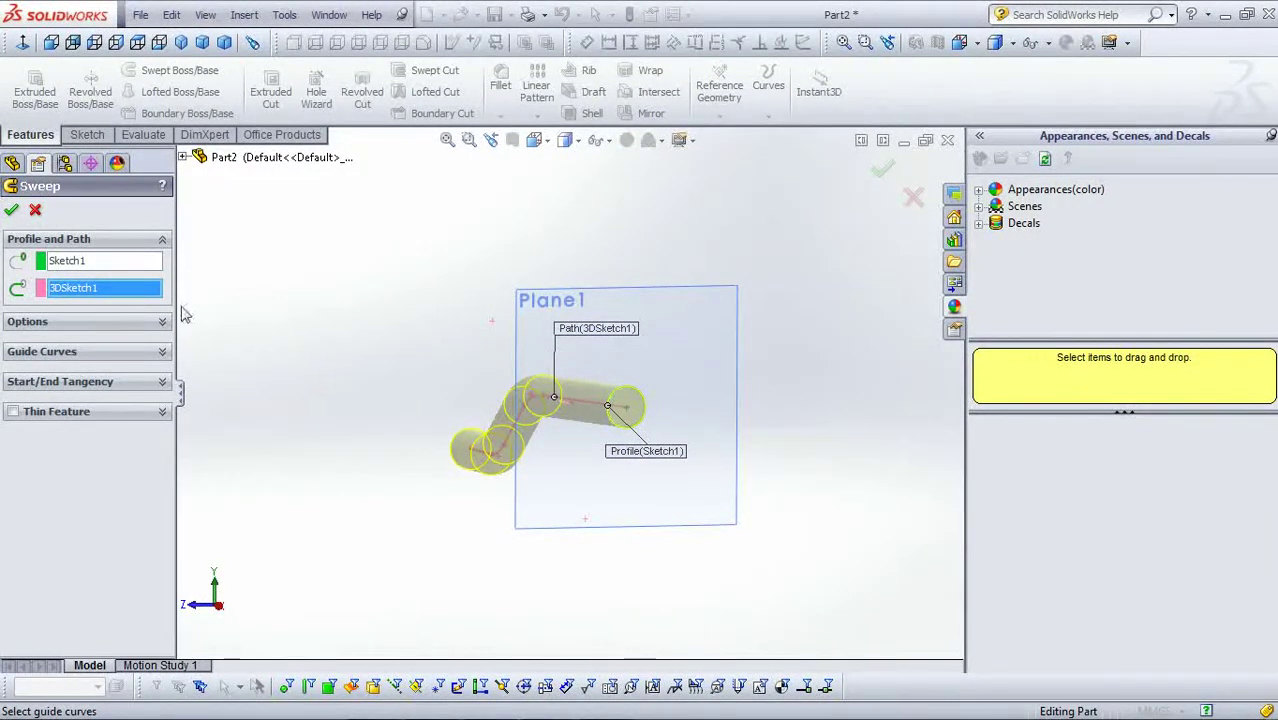
pyautogui.click(14, 414)
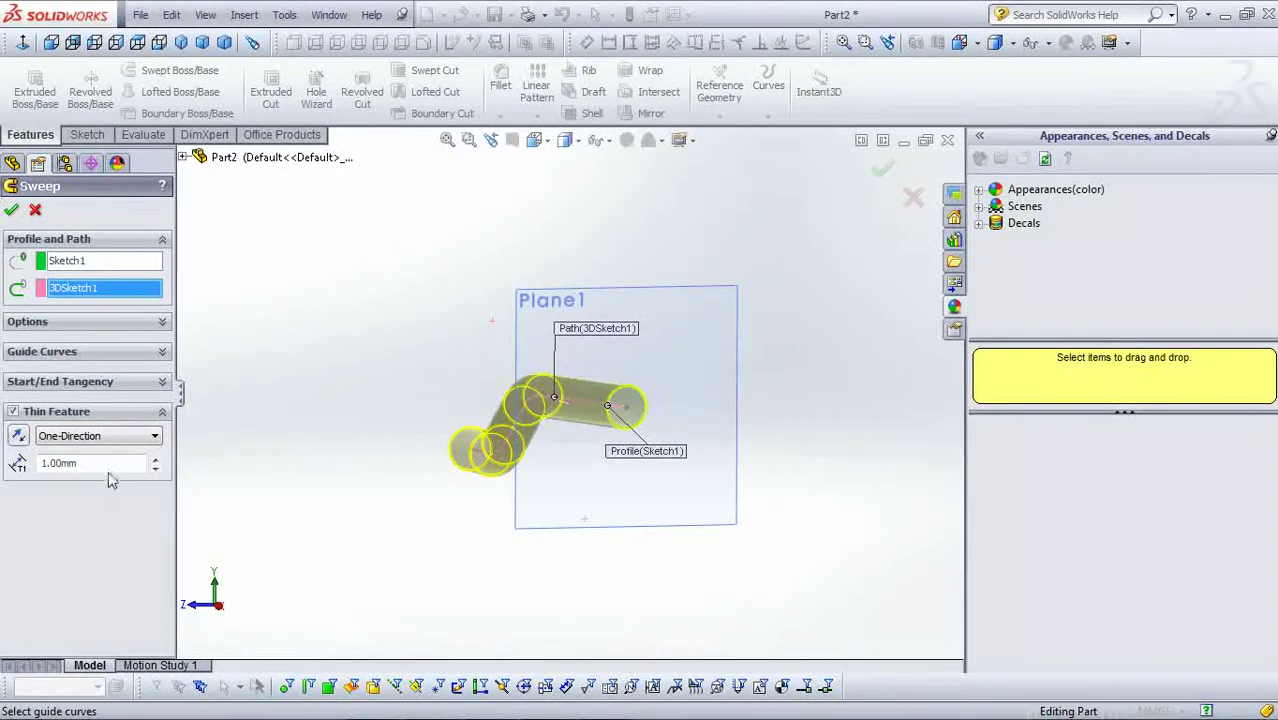
pyautogui.click(11, 211)
pyautogui.moveTo(295, 447)
pyautogui.mouseDown(button='middle')
pyautogui.moveTo(378, 455)
pyautogui.moveTo(450, 340)
pyautogui.mouseUp(button='middle')
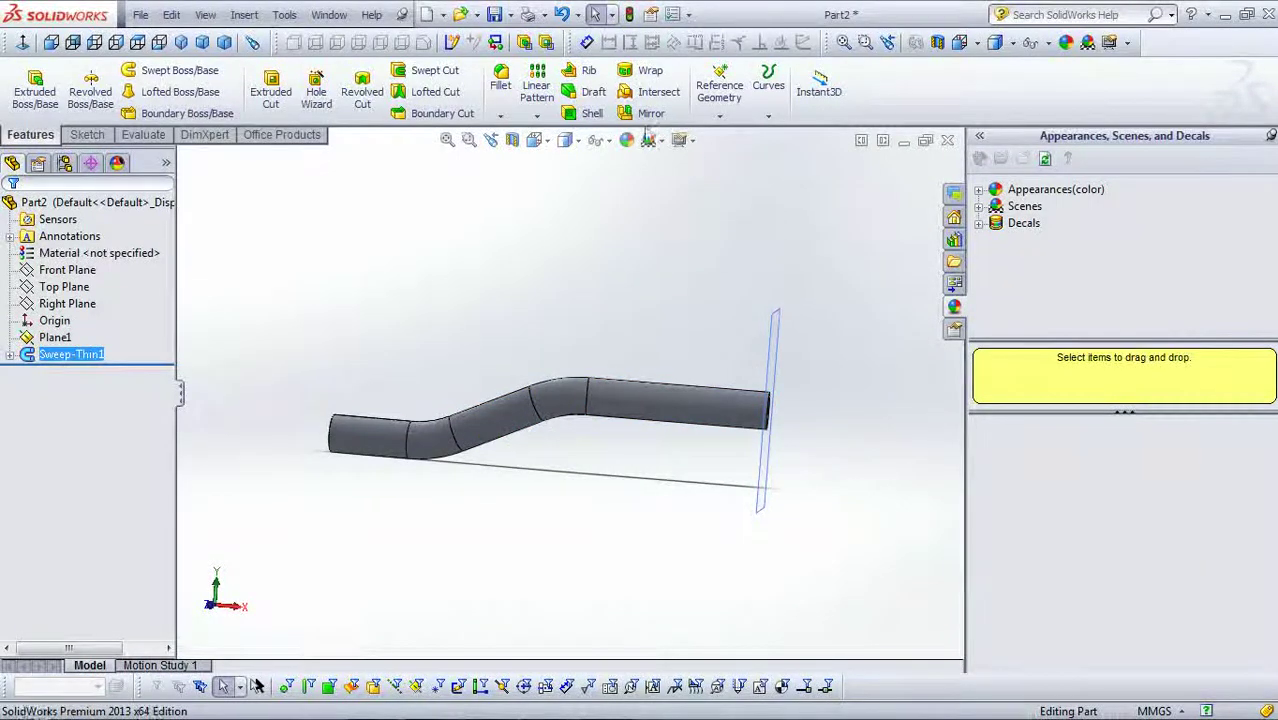
pyautogui.click(640, 113)
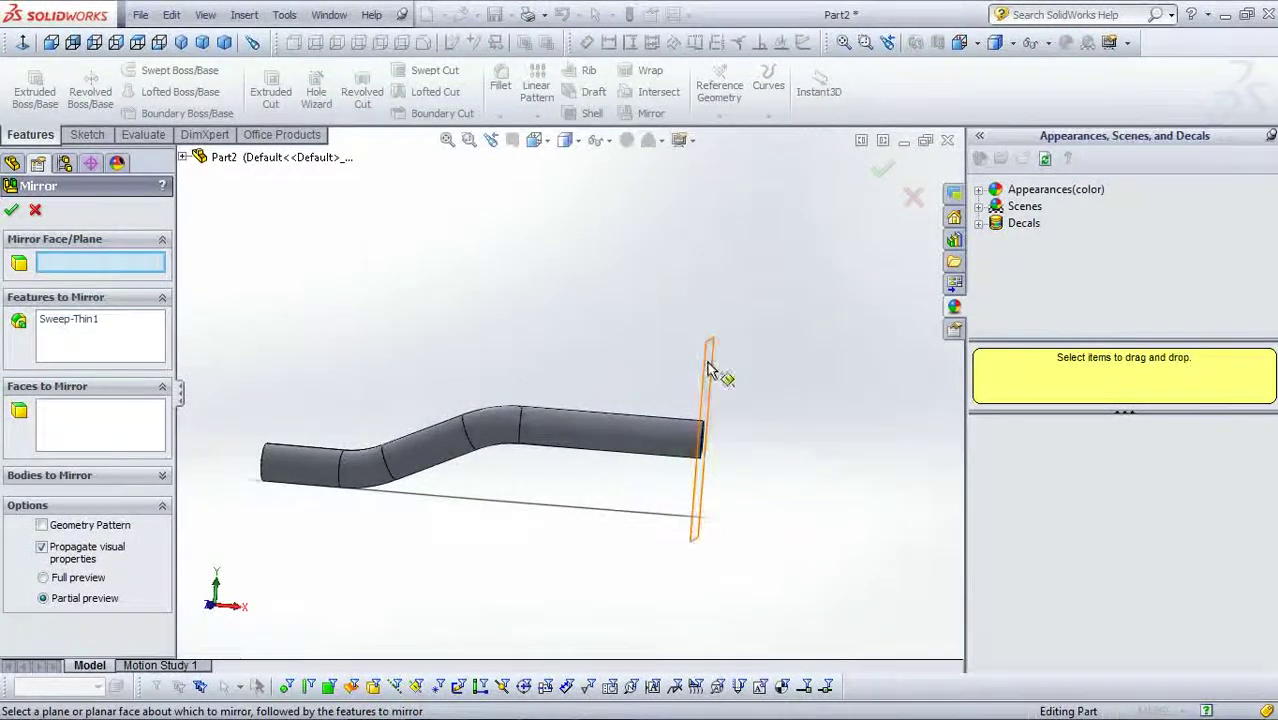
# Step: Mirror Sweep-Thin1 about Plane1 and orbit to inspect the full symmetric pipe
pyautogui.click(714, 370)
pyautogui.moveTo(819, 371)
pyautogui.mouseDown(button='middle')
pyautogui.moveTo(858, 367)
pyautogui.moveTo(862, 351)
pyautogui.mouseUp(button='middle')
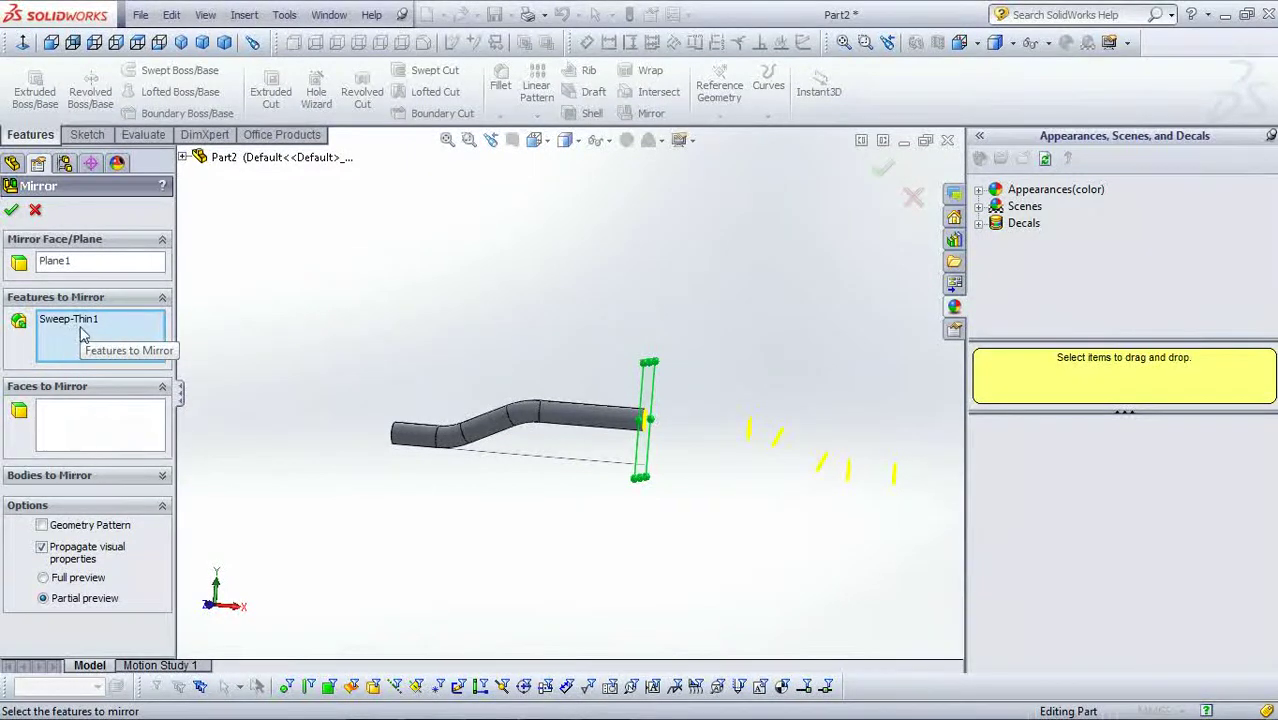
pyautogui.click(12, 210)
pyautogui.moveTo(748, 351)
pyautogui.mouseDown(button='middle')
pyautogui.moveTo(762, 345)
pyautogui.moveTo(513, 357)
pyautogui.mouseUp(button='middle')
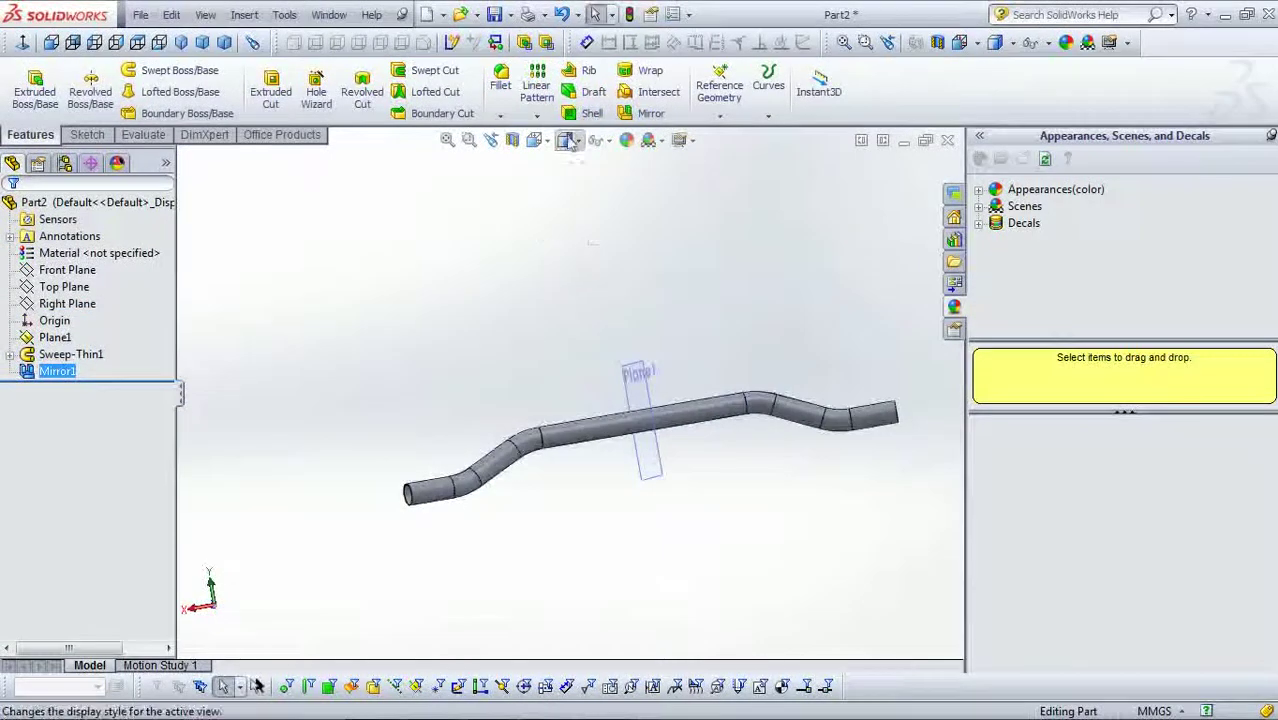
pyautogui.click(566, 140)
# Step: Display the mirrored bent pipe shaded without edges and return it to the trimetric view
pyautogui.click(565, 189)
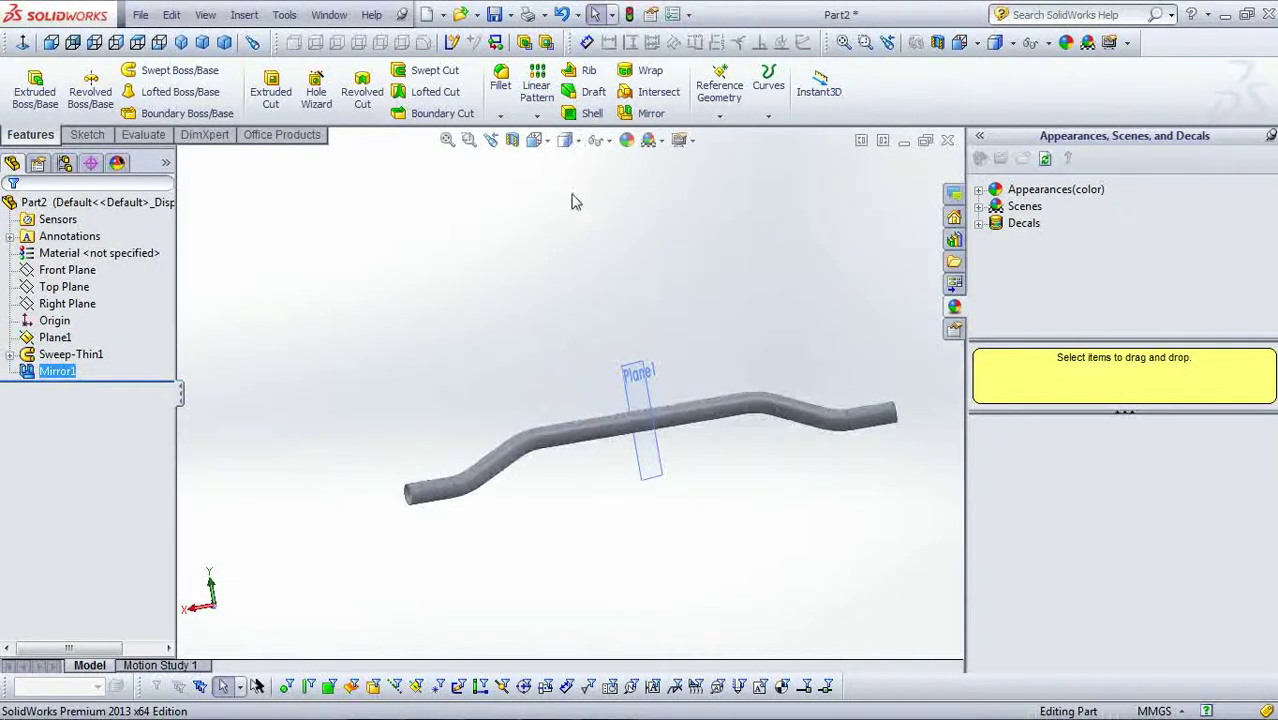
pyautogui.moveTo(698, 275)
pyautogui.mouseDown(button='middle')
pyautogui.moveTo(635, 595)
pyautogui.moveTo(493, 476)
pyautogui.mouseUp(button='middle')
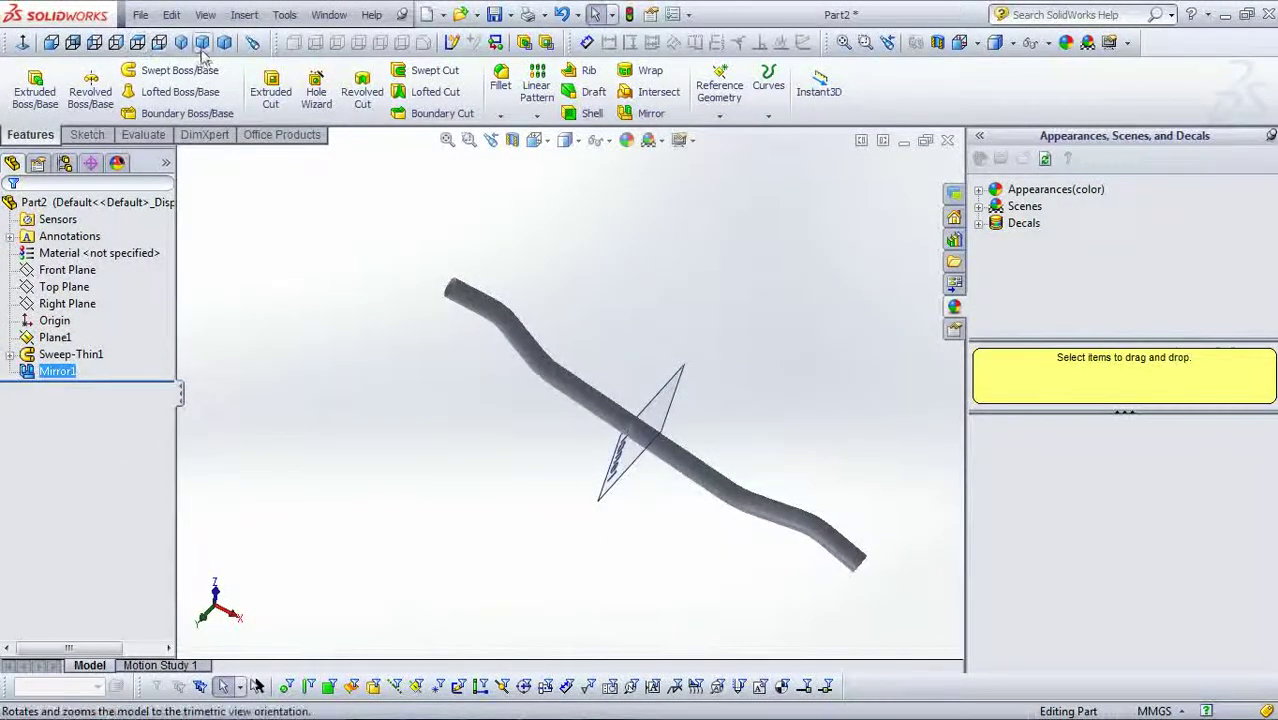
pyautogui.click(202, 44)
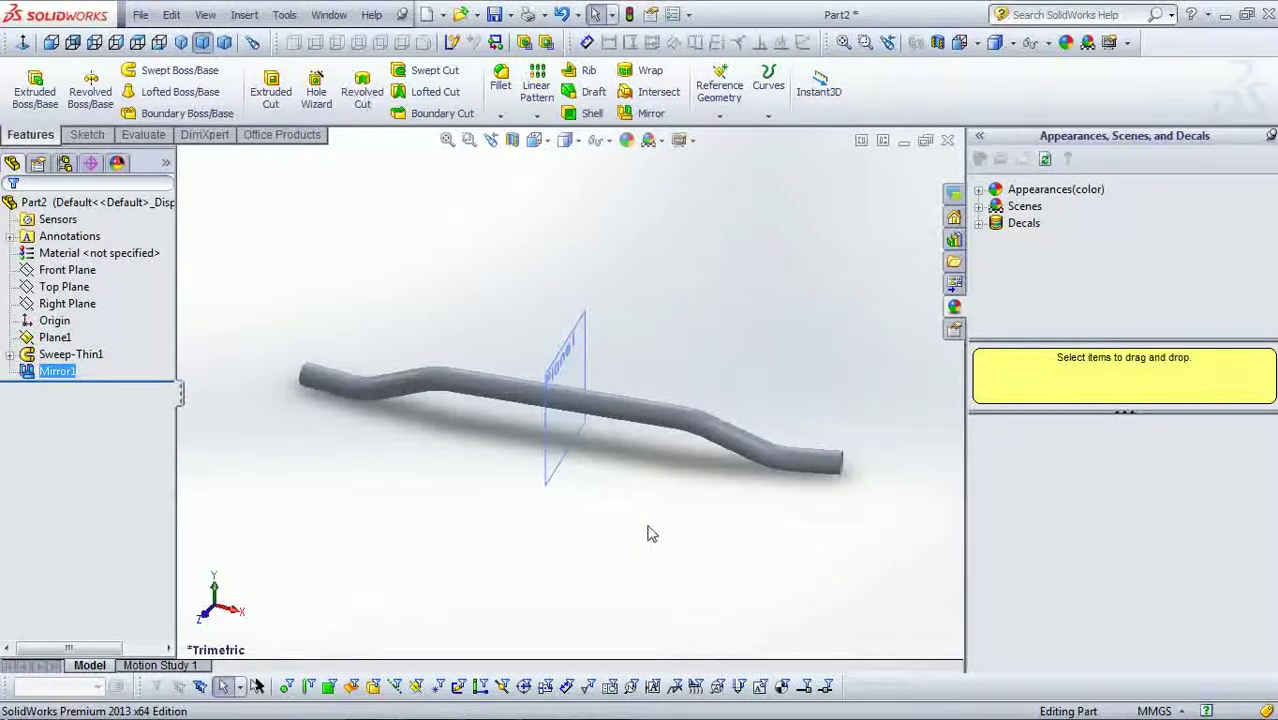